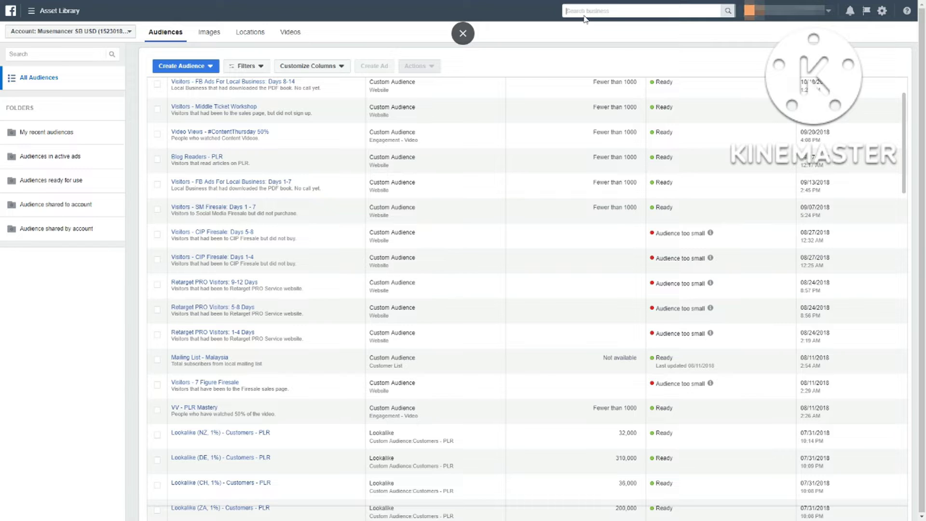
Search the business tools for "audiences" and dismiss the suggestions
type("audice")
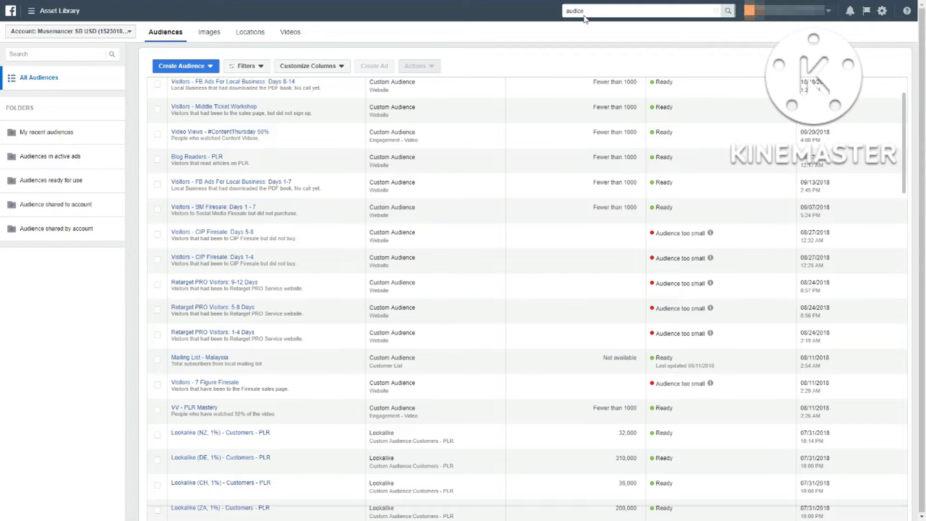
key("BackSpace")
key("BackSpace")
type("ences")
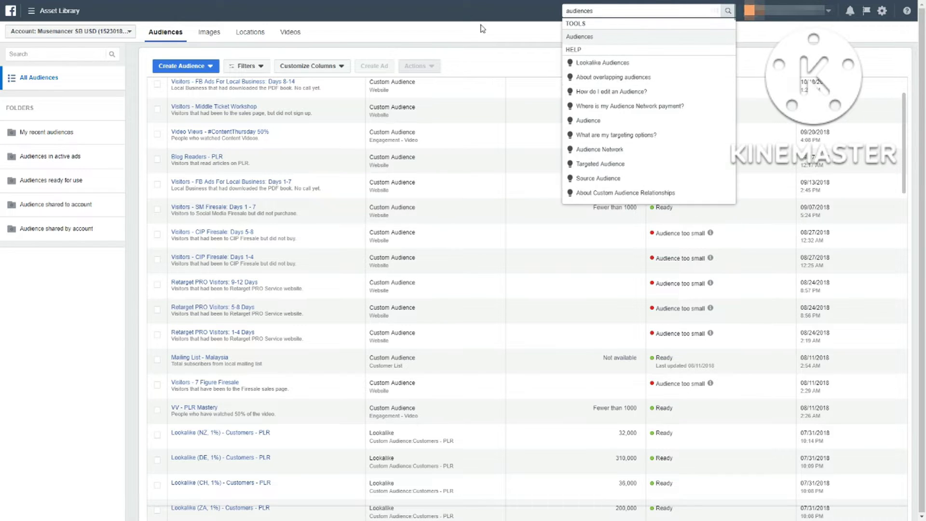
left_click(483, 29)
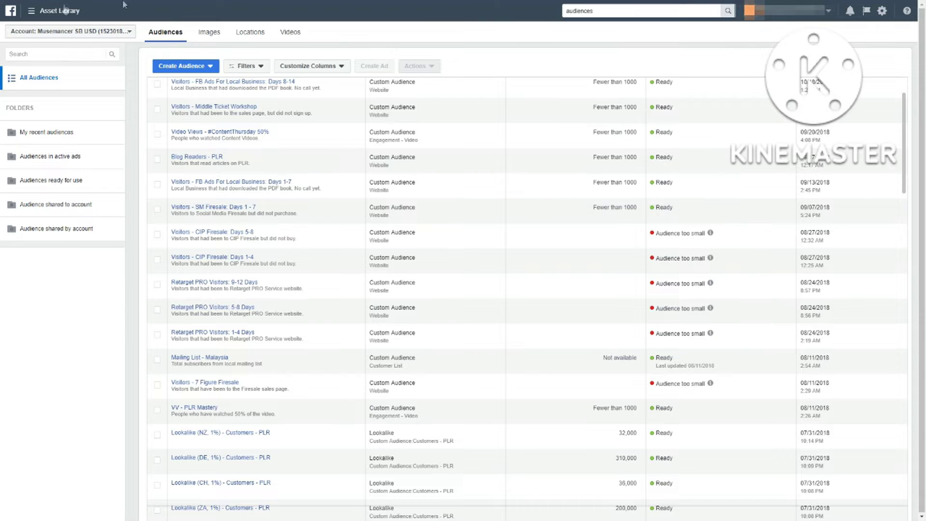
View the Assets group among all business tools, and return to the audience list
left_click(28, 12)
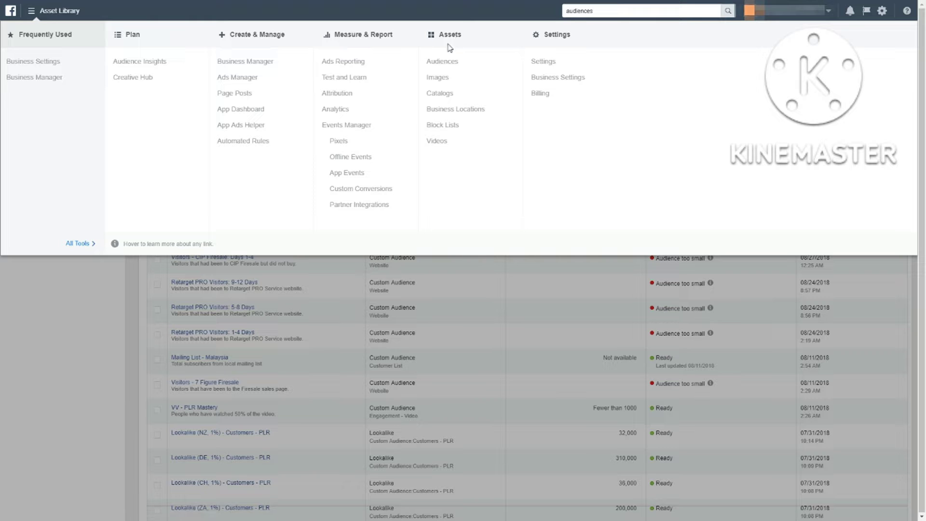
left_click(9, 346)
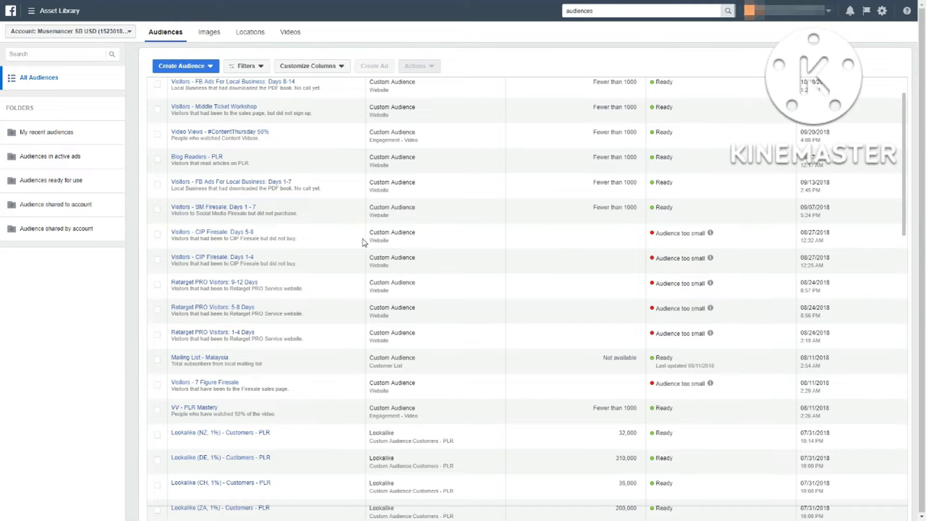
scroll(364, 242, "down", 1)
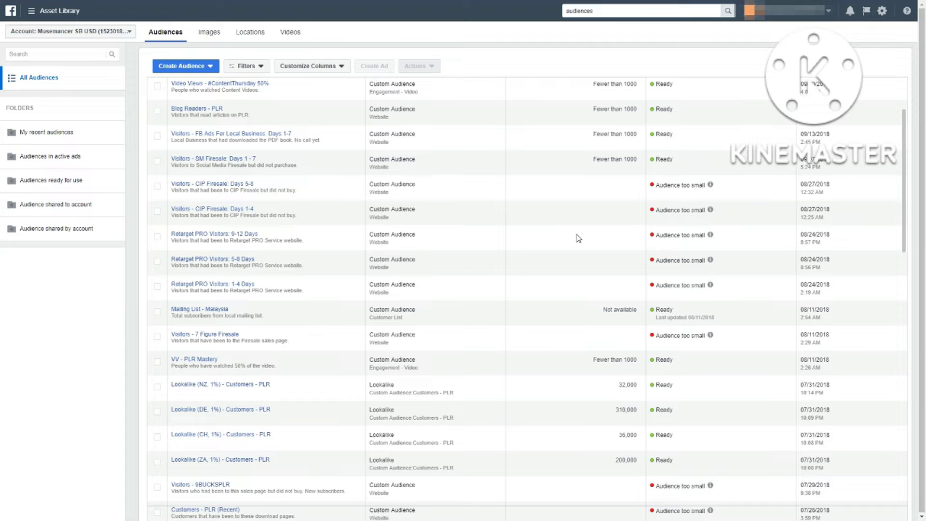
Start a new Custom Audience based on Website Traffic
left_click(198, 70)
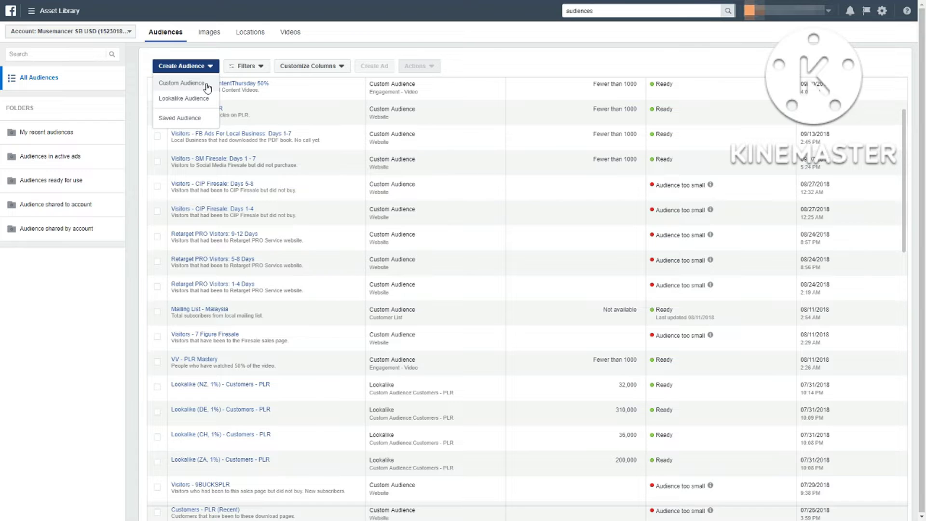
left_click(207, 86)
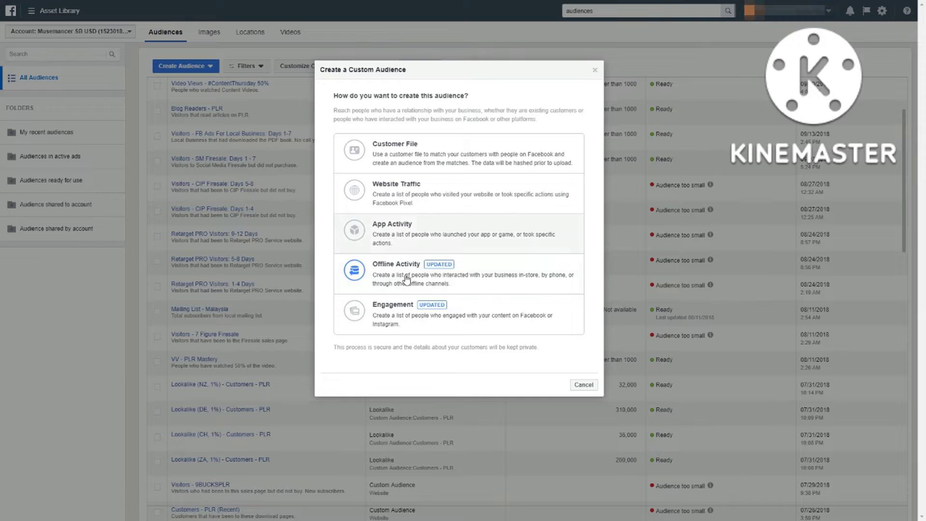
left_click(460, 194)
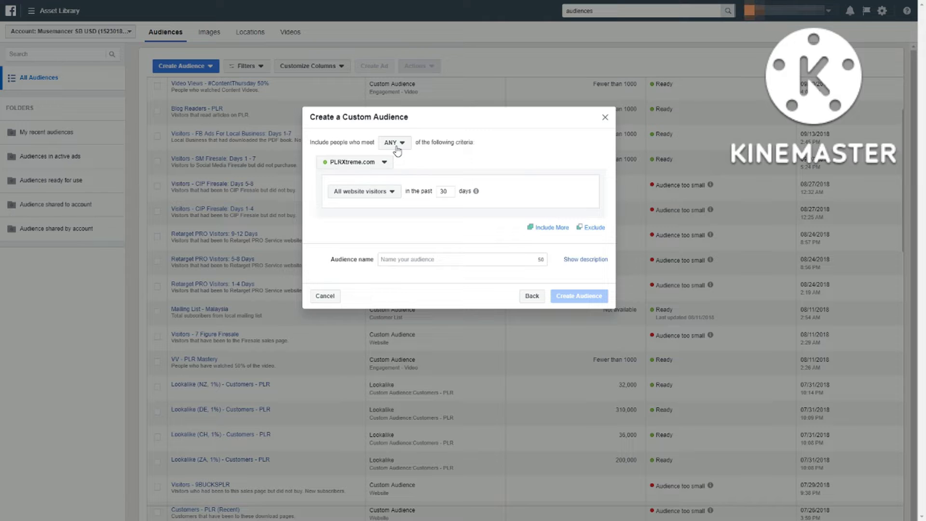
Choose the EdmundLoh.net pixel as the source for the audience's inclusion criteria
left_click(339, 163)
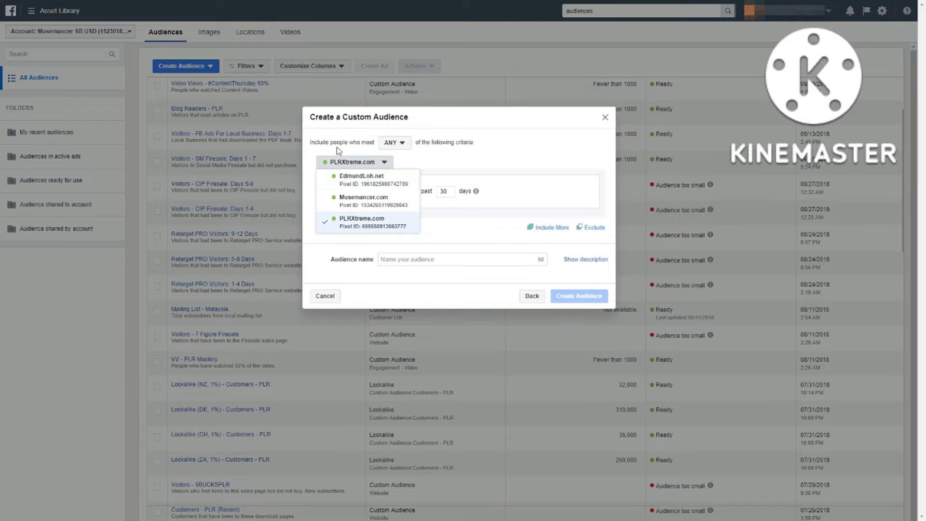
left_click(336, 162)
left_click(335, 164)
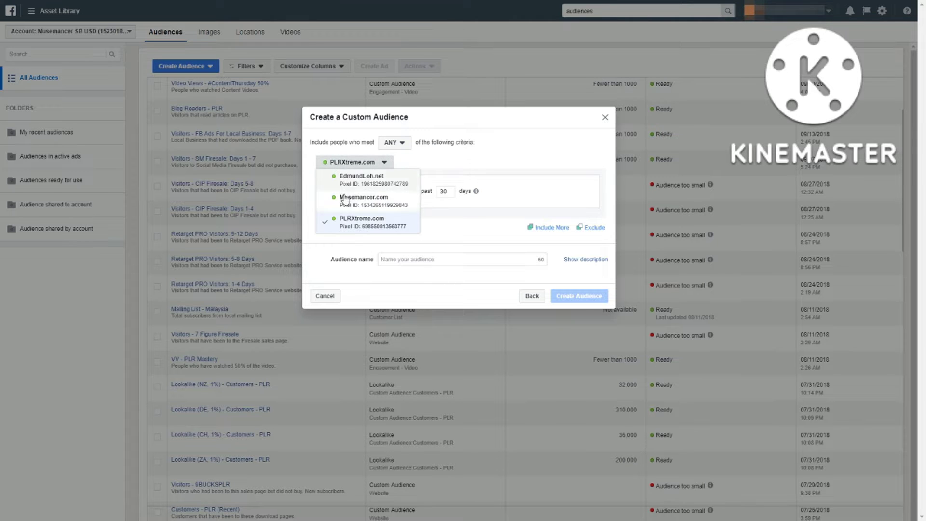
left_click_drag(347, 151, 347, 150)
left_click(347, 151)
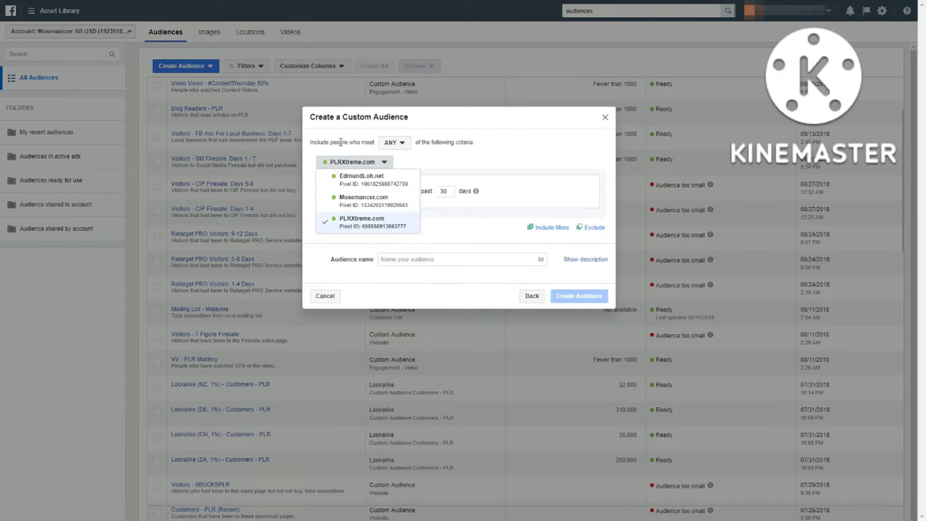
left_click(377, 162)
left_click(362, 178)
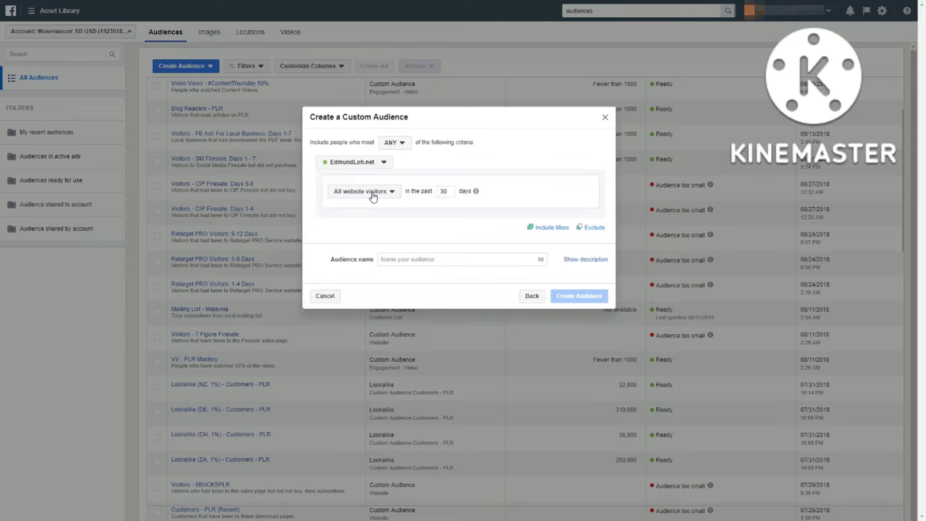
Target people who visited specific web pages, and check the help note on the retention period in days
left_click(373, 193)
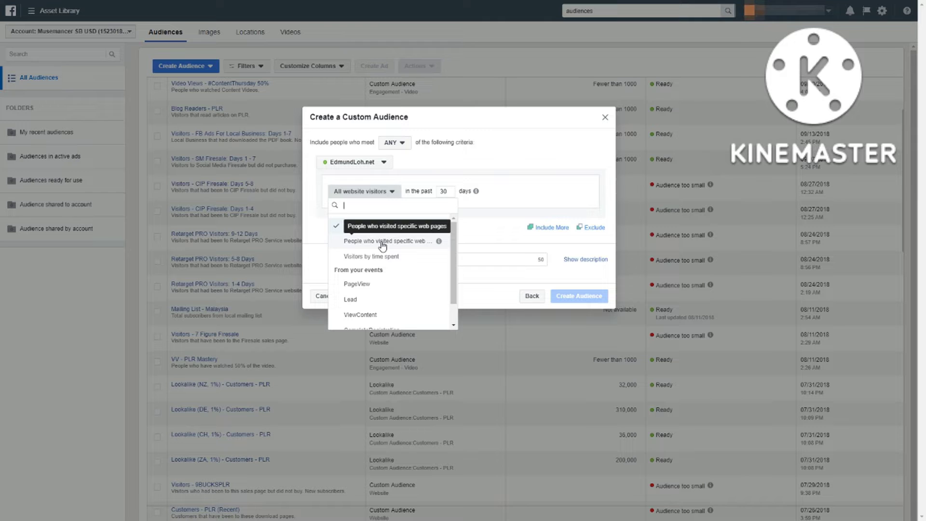
scroll(388, 280, "down", 1)
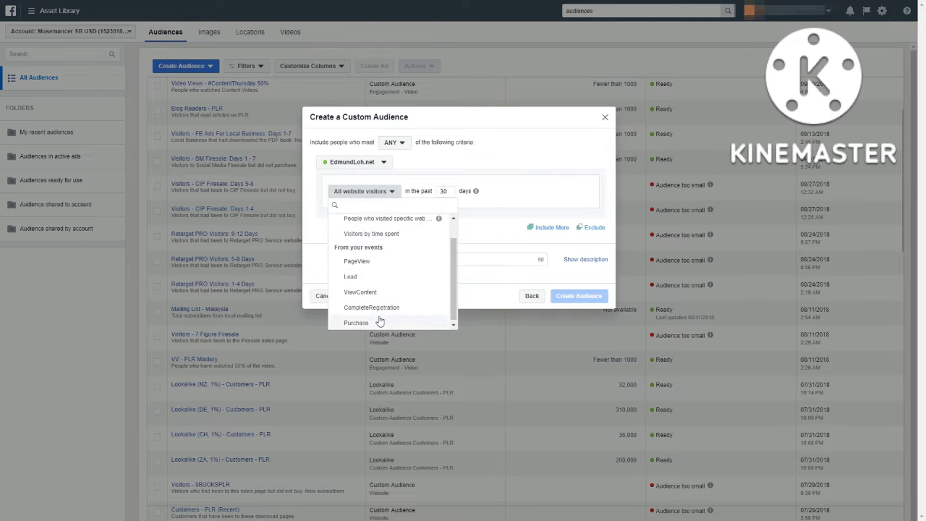
scroll(379, 304, "up", 2)
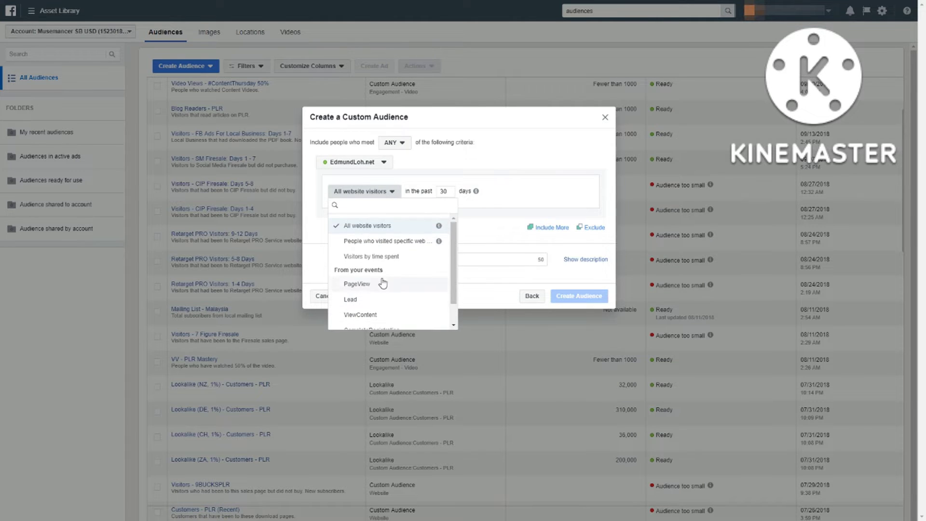
left_click(397, 244)
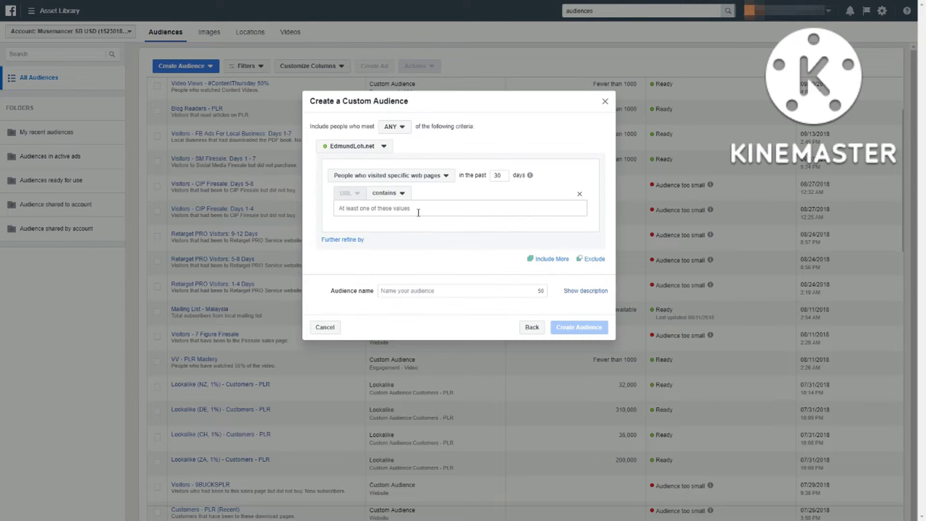
double_click(496, 177)
mouse_move(531, 176)
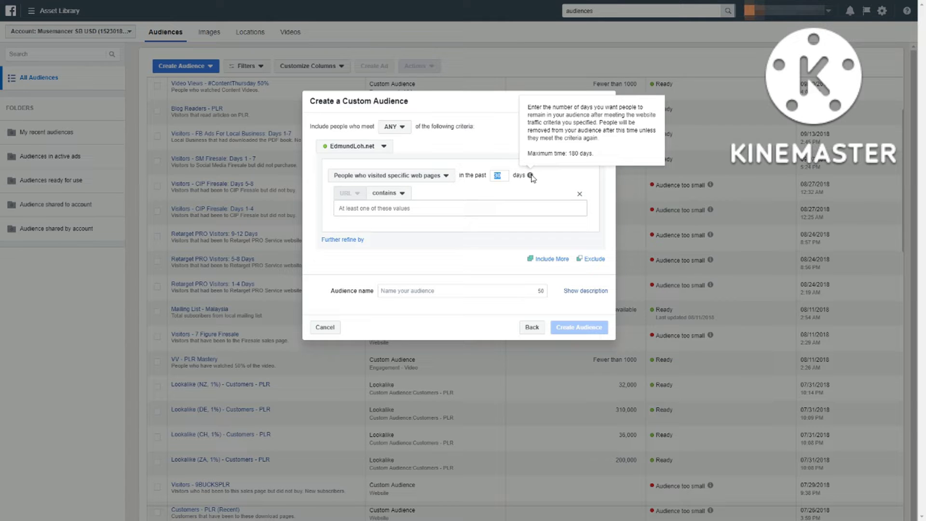
left_click(502, 176)
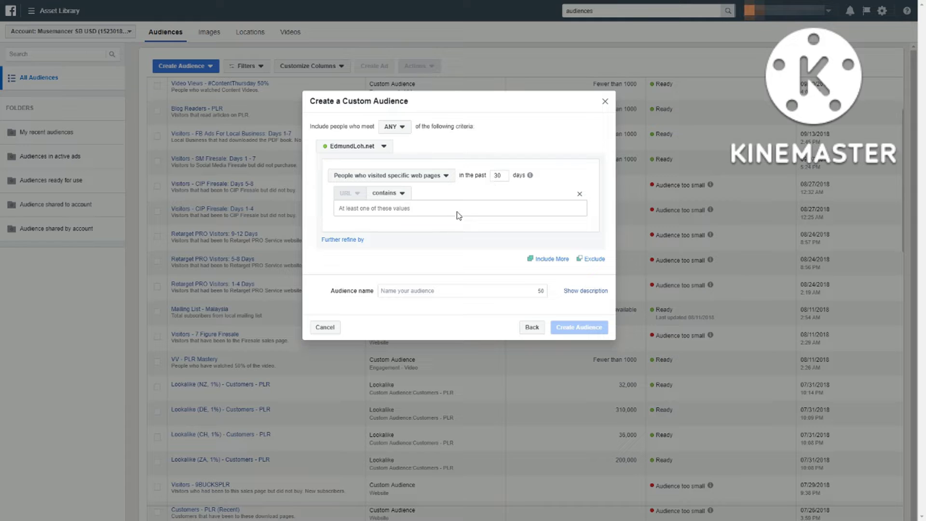
double_click(500, 176)
left_click(493, 209)
type("http://edmundloh.net/fbadslocal/")
key("Return")
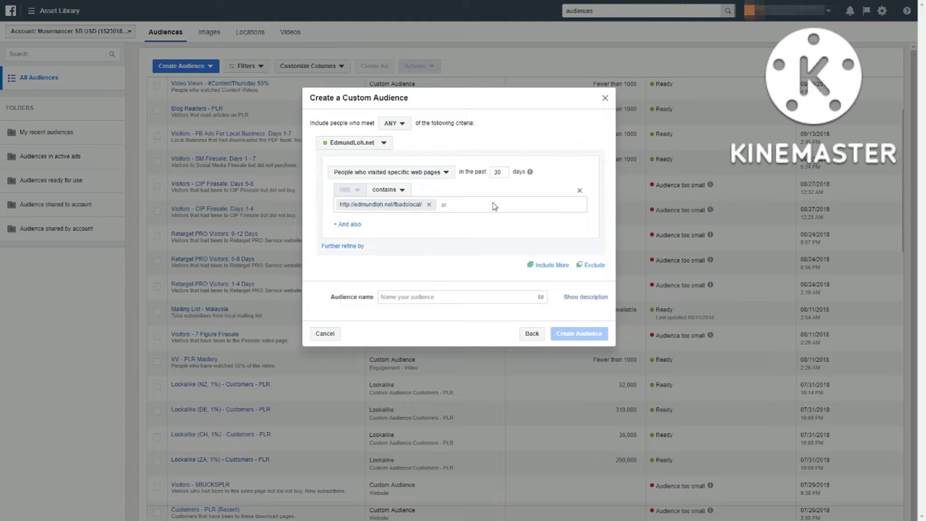
type("http://edmundloh.net/fbadslocal/call/")
key("Return")
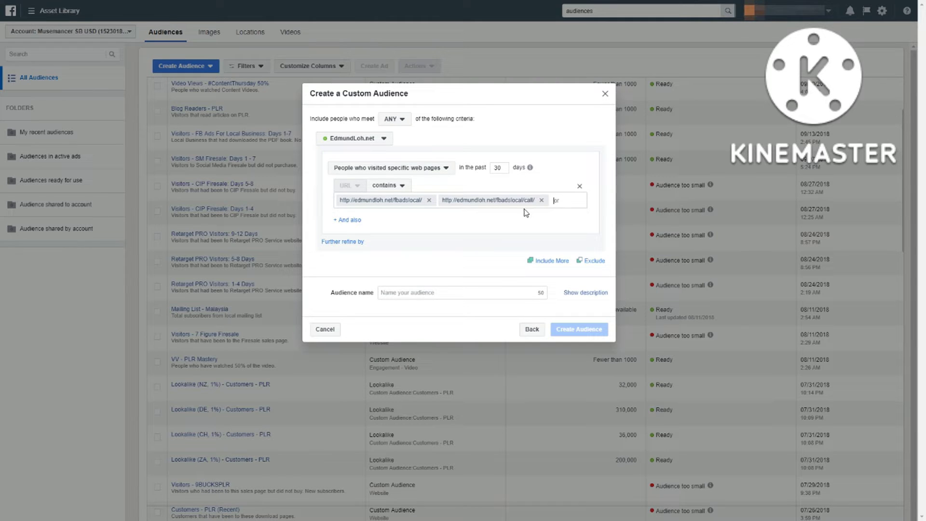
type("http://edm")
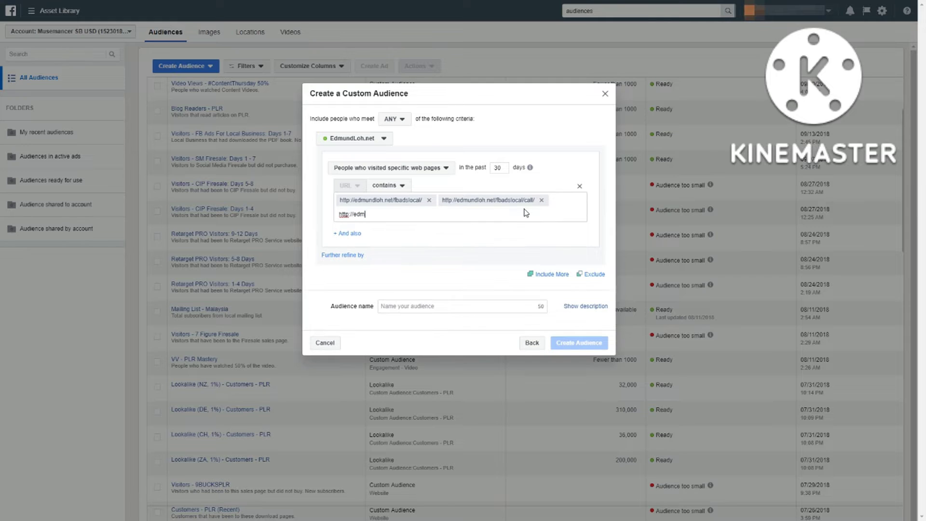
type("undloh.net/fbadslocal/thank-you")
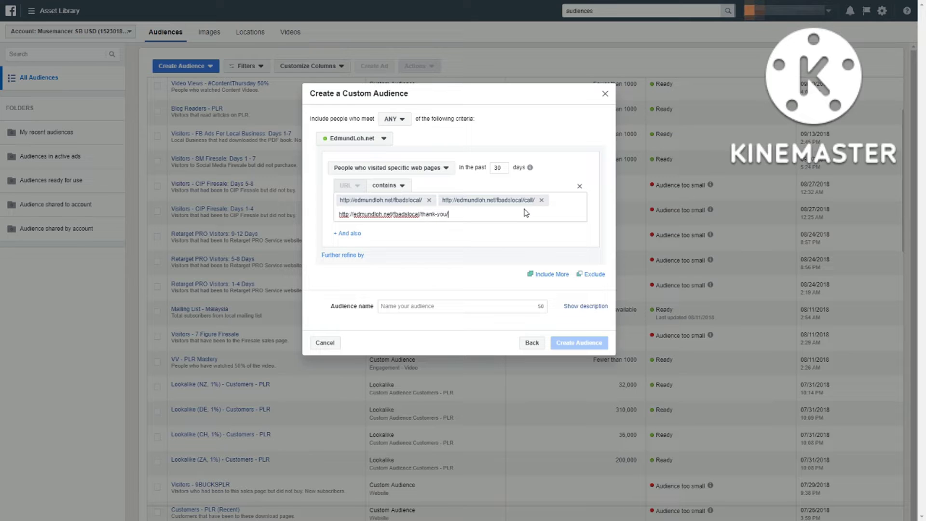
type("/")
key("Return")
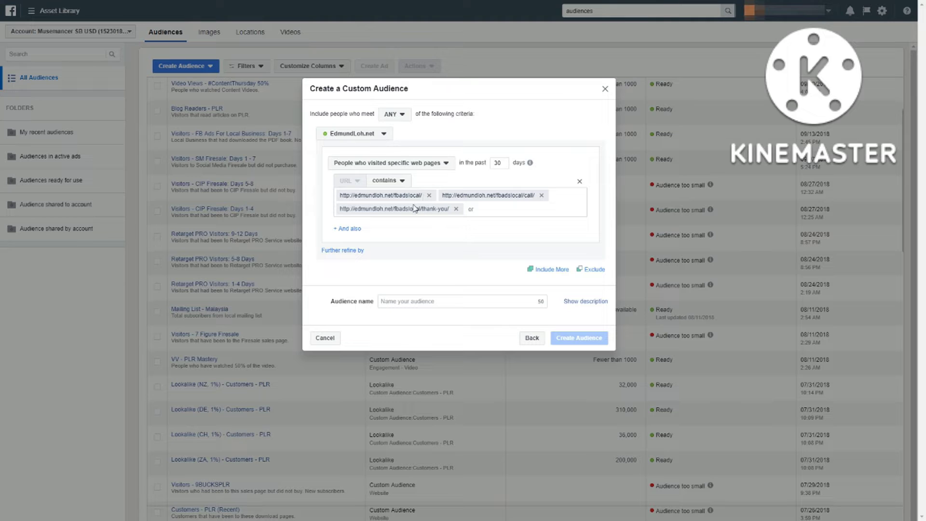
left_click(592, 270)
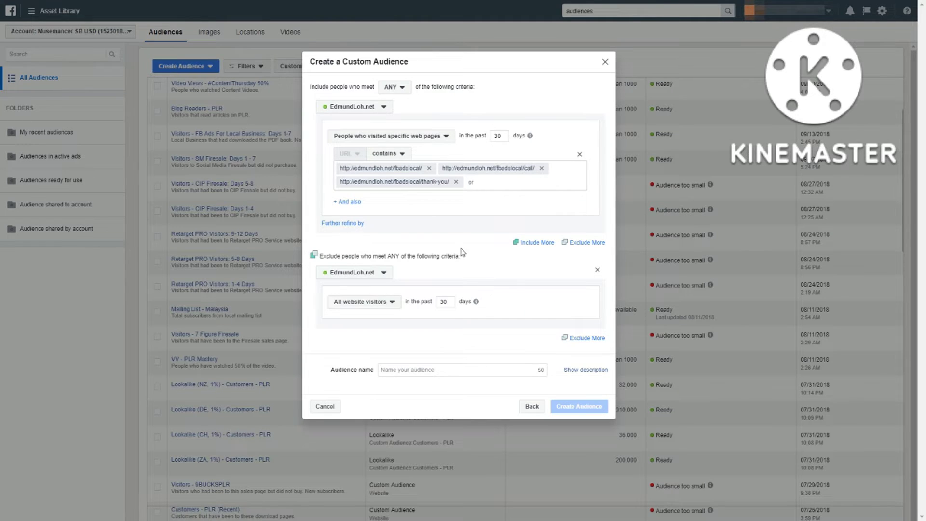
left_click(371, 305)
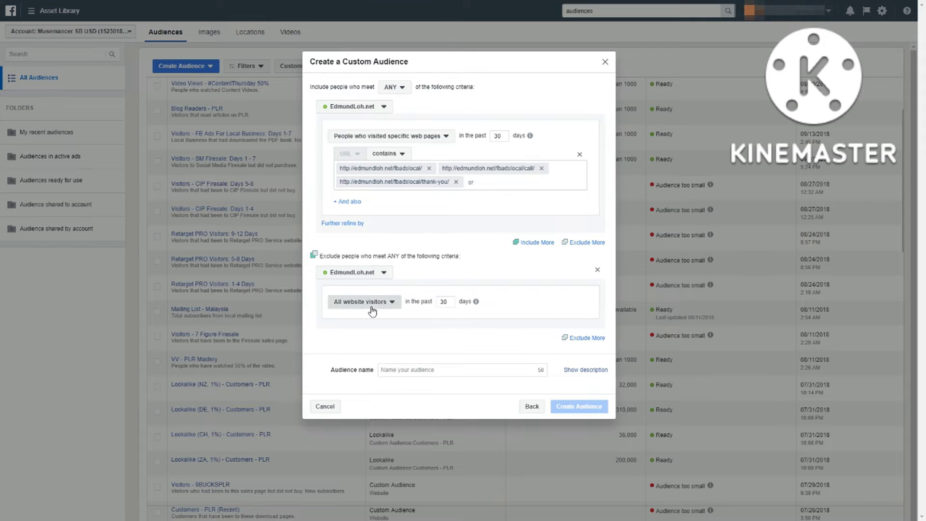
left_click(369, 352)
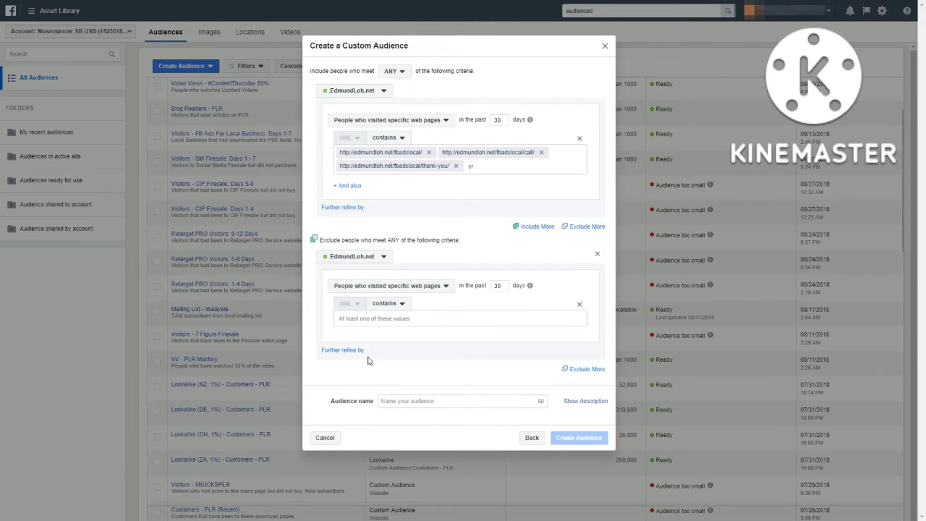
left_click(388, 319)
type("http://edmundloh.net/fbadslocal/download-page/")
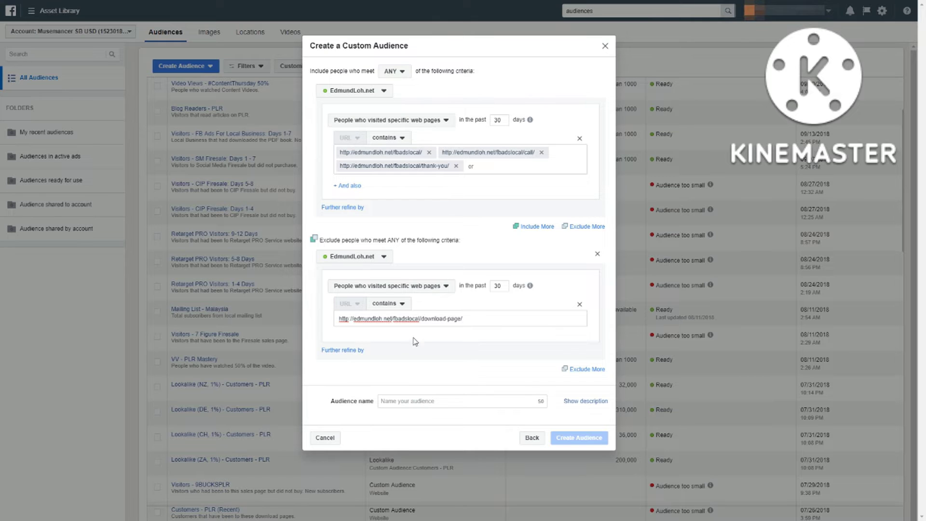
key("Return")
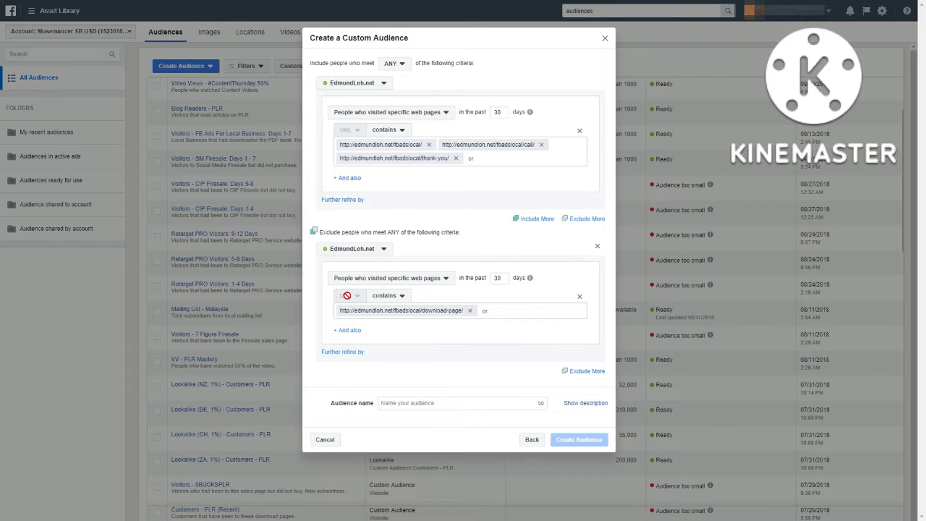
Name the audience "Visitors - FB Ads Local TEST"
left_click(420, 407)
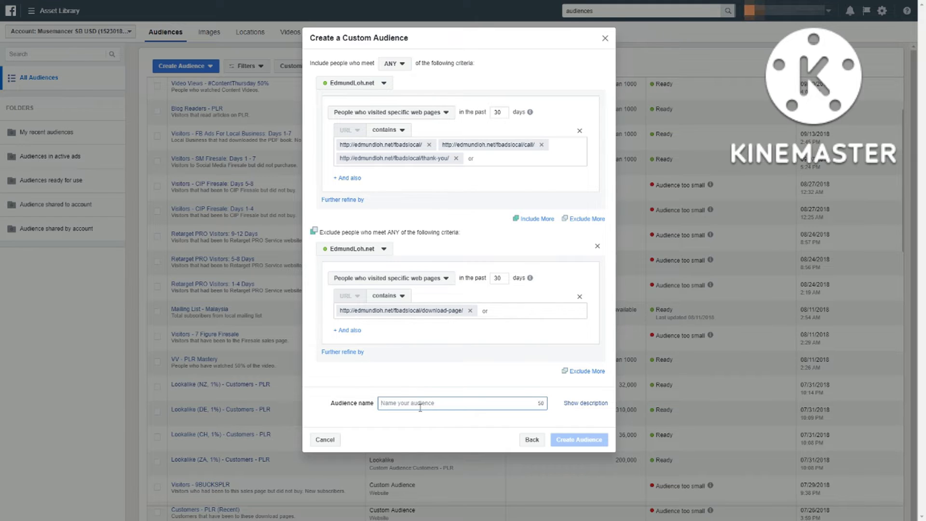
type("Visitors ")
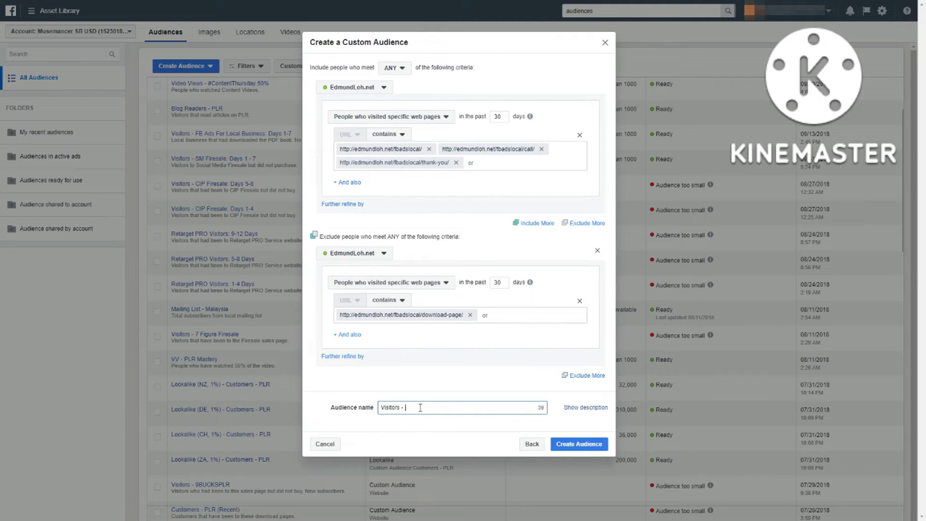
type("- FB Ads Local TEST")
mouse_move(531, 282)
Add the description "Visitors that had been to FB Ads Local but did not purchase." and create the audience
left_click(452, 427)
left_click(571, 411)
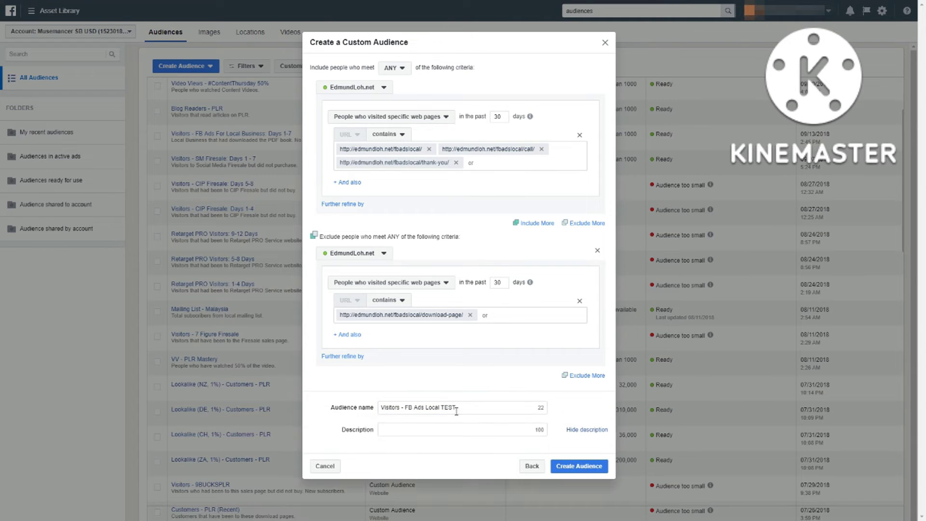
left_click(458, 427)
type("Visitor")
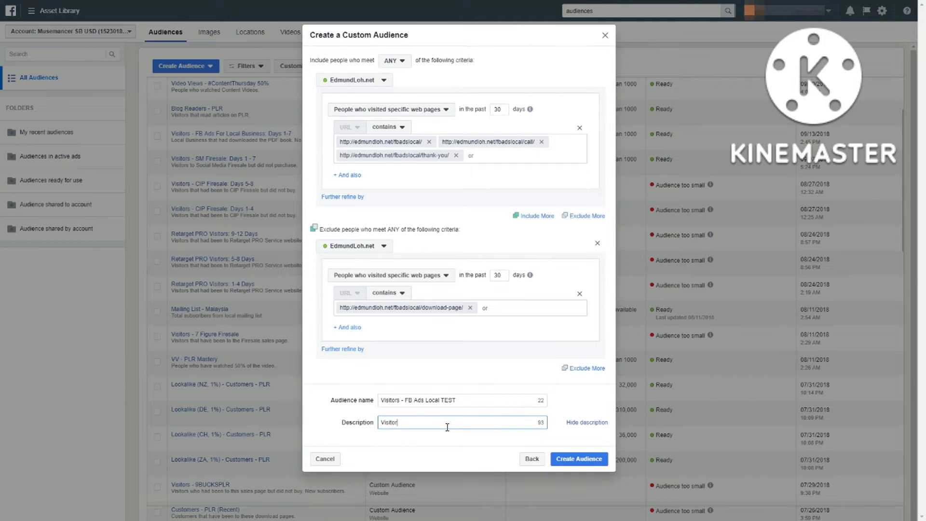
type("en to FB Ads Local but did not purchase.")
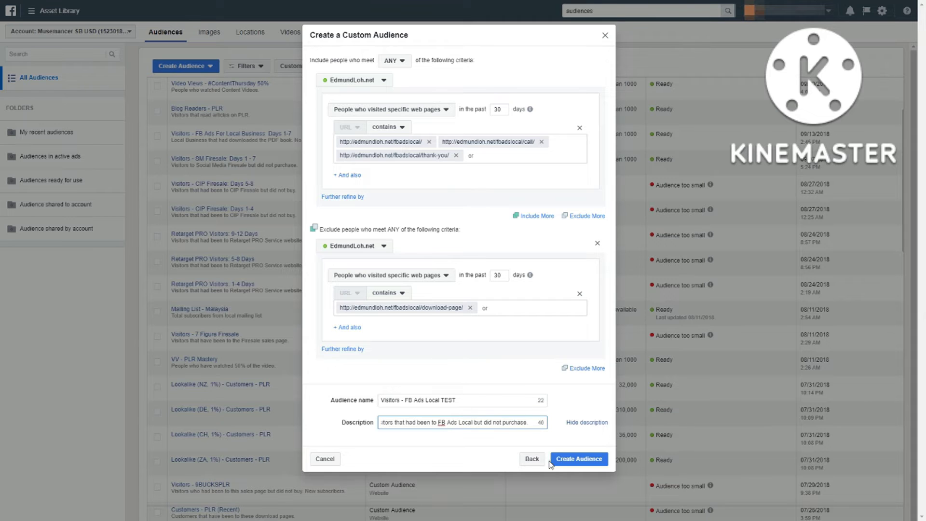
left_click(570, 462)
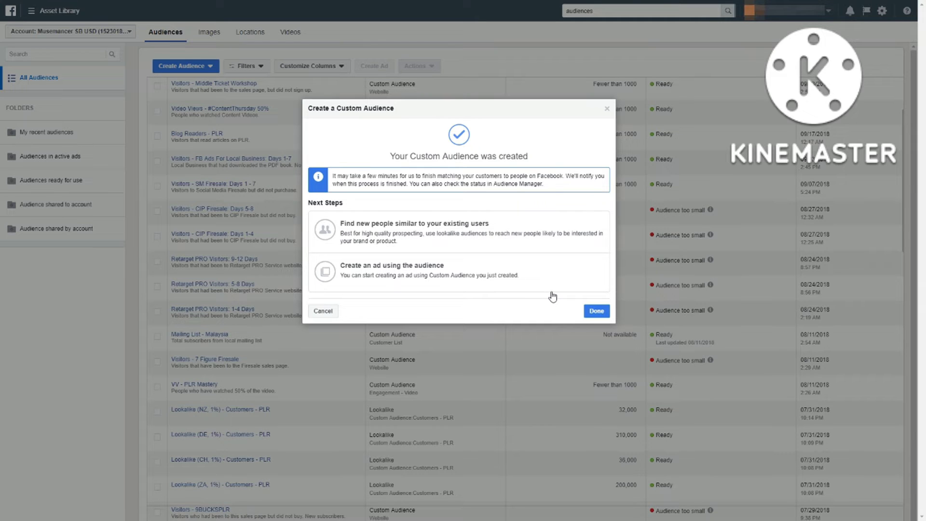
Close the creation confirmation and examine the availability details of the "Visitors - FB Ads Local TEST" audience
left_click(597, 311)
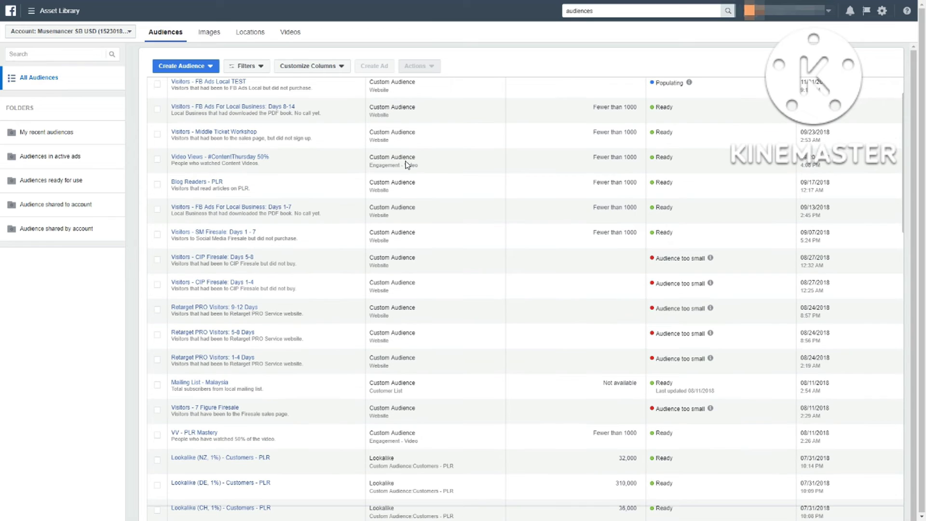
mouse_move(257, 89)
mouse_move(689, 85)
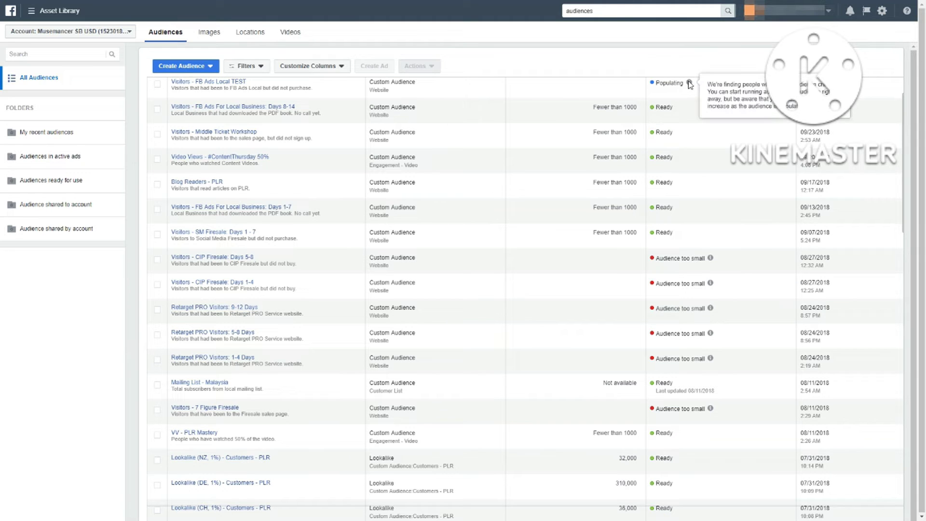
Start a new video engagement Custom Audience of people who have watched at 50% of your video
left_click(208, 65)
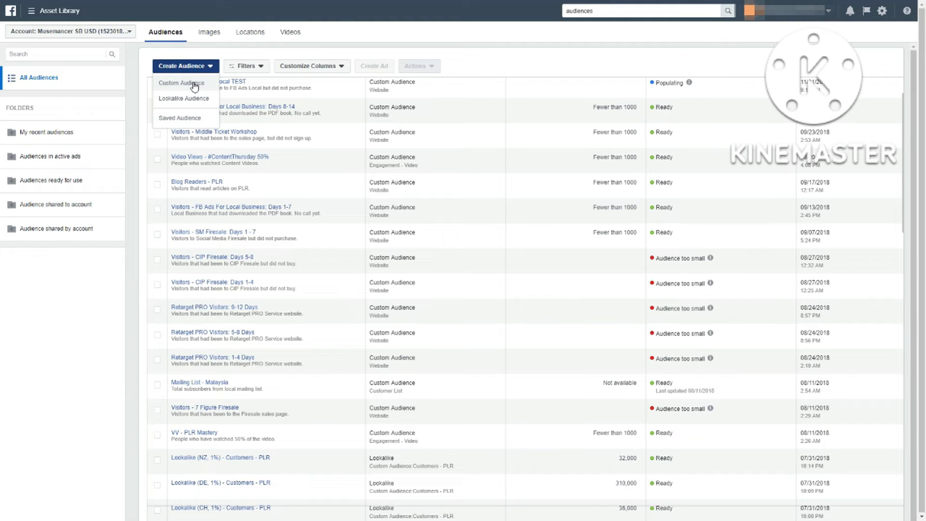
left_click(195, 86)
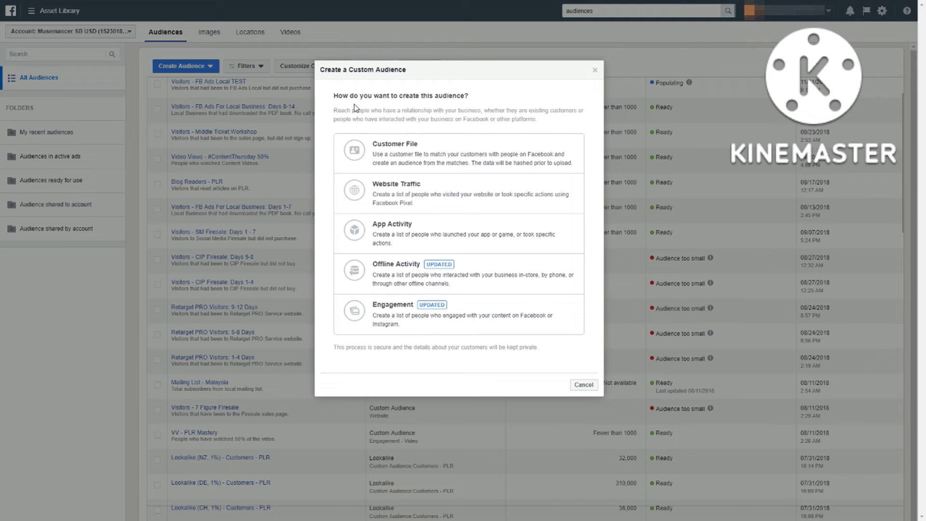
left_click(397, 317)
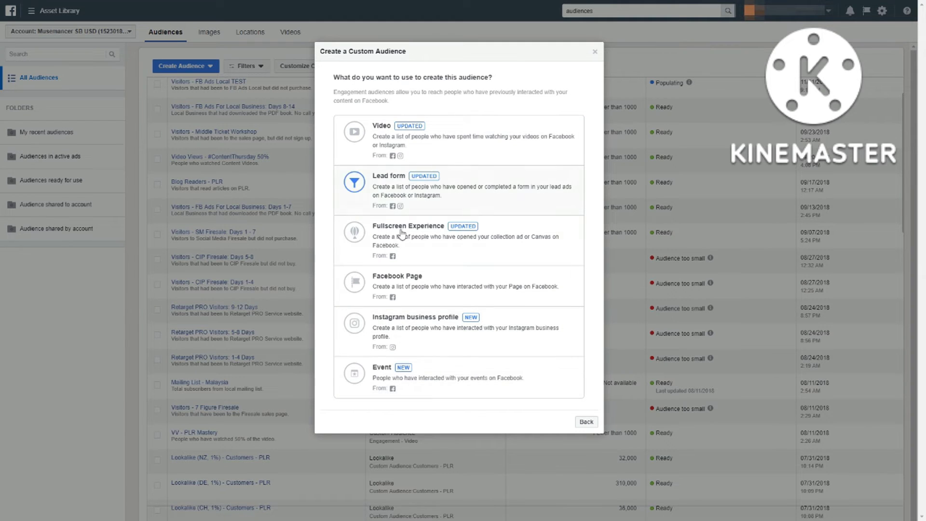
left_click(431, 150)
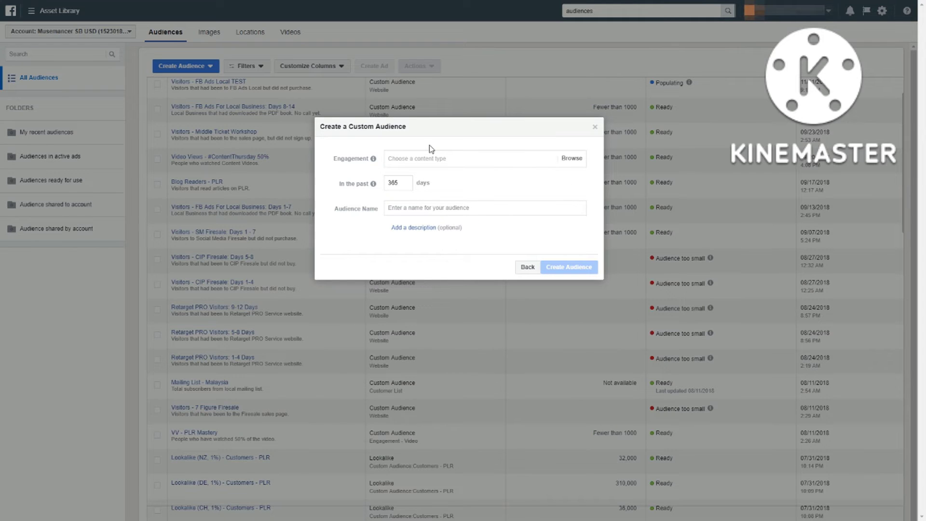
left_click(442, 157)
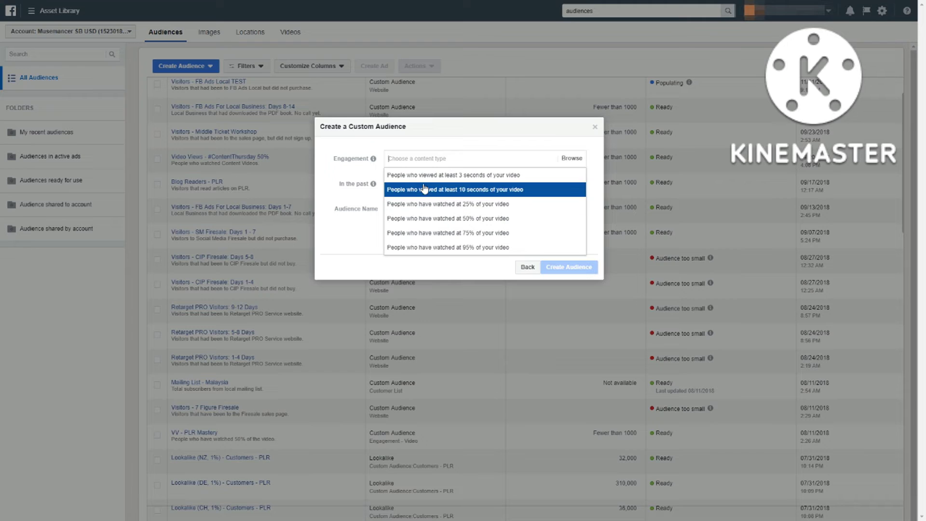
left_click(464, 226)
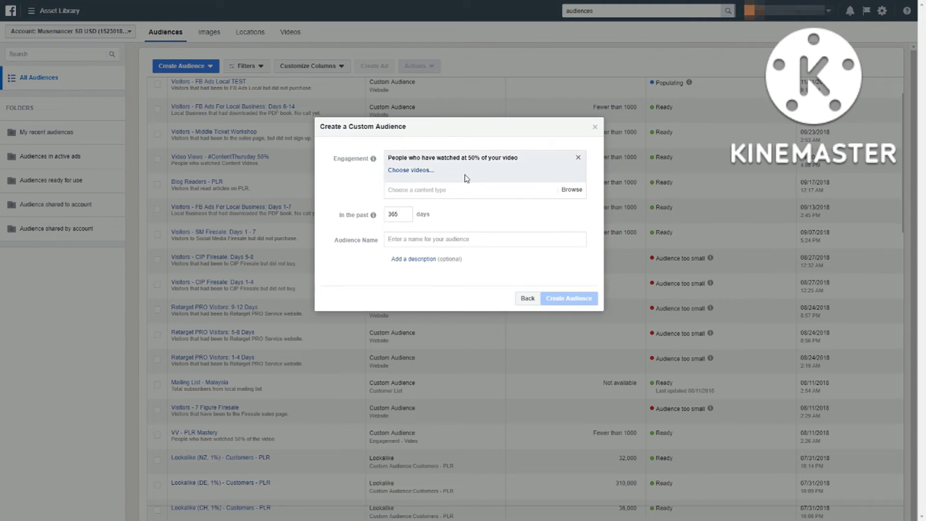
Choose the video "Why Low Ticket Is B.S. [Sub Titles]" from the first Facebook Page listed under Musemancer Sdn Bhd as the engagement source
left_click(419, 172)
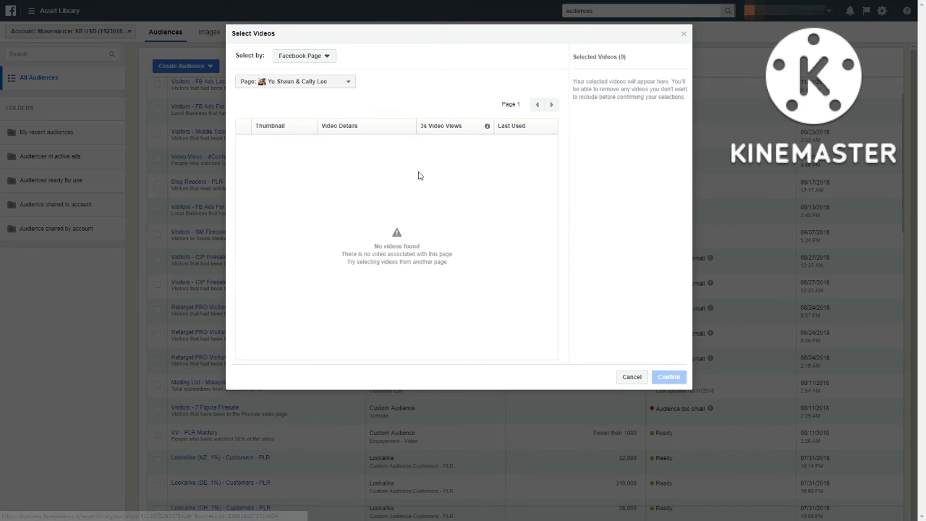
left_click(340, 85)
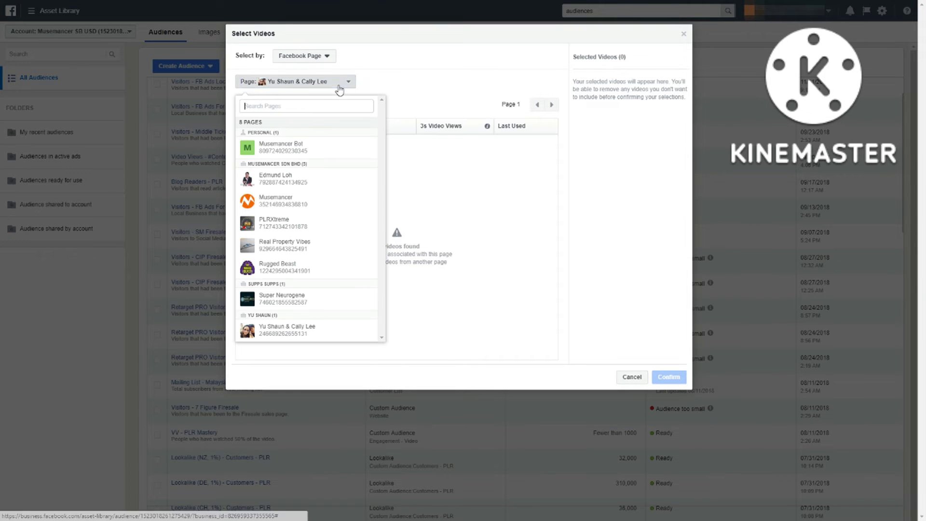
left_click(308, 189)
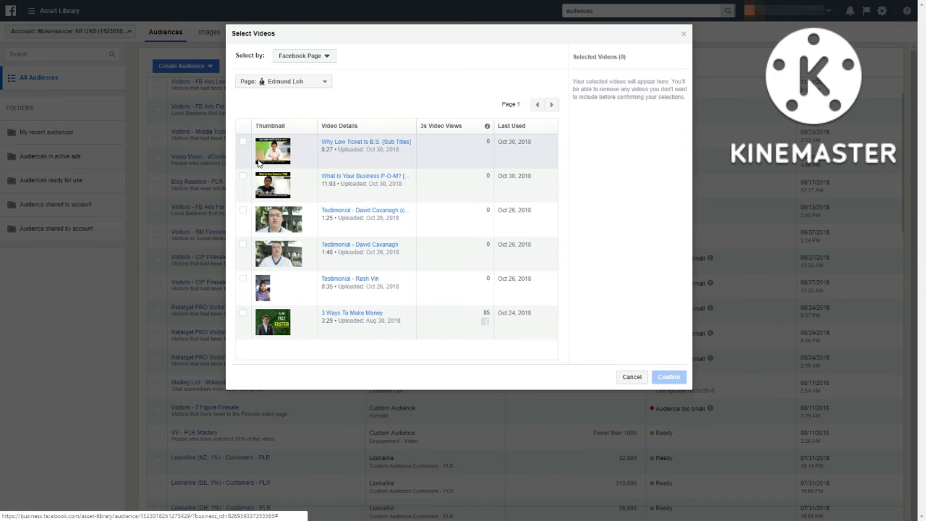
left_click(244, 142)
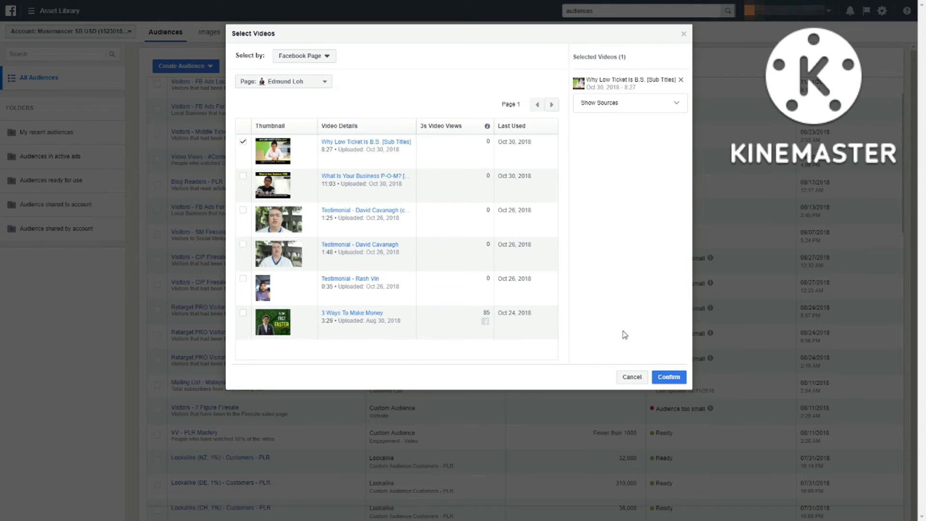
left_click(244, 143)
left_click(244, 144)
left_click(675, 377)
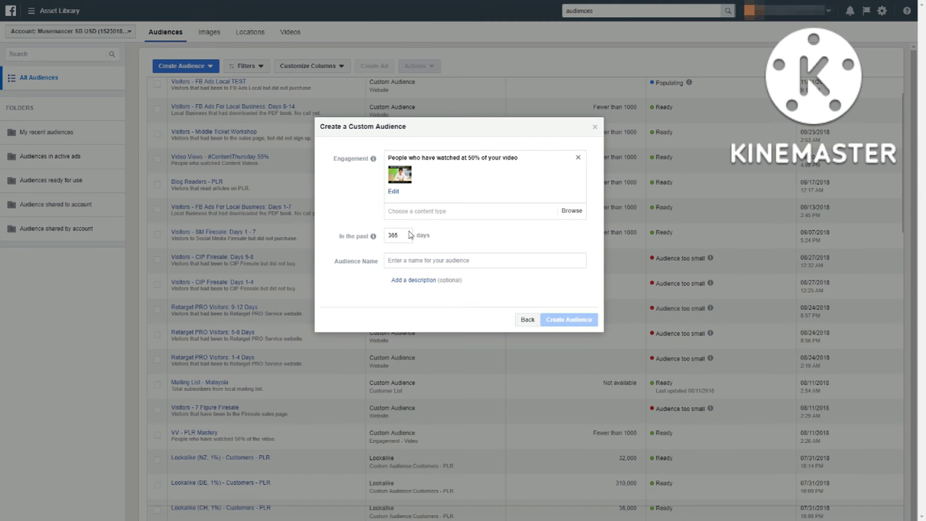
Set the engagement period to the past 30 days and name the audience "Video Views - Low Ticket Is BS"
mouse_move(375, 236)
double_click(406, 235)
type("3")
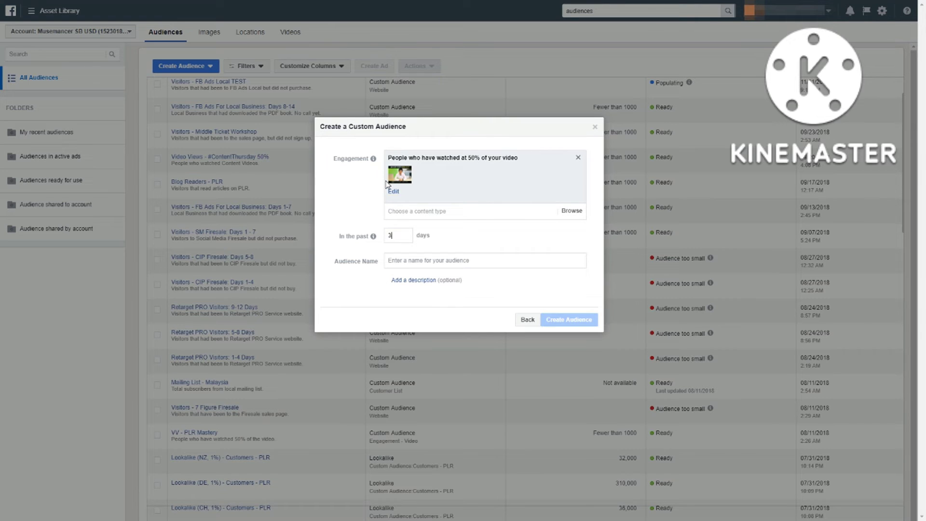
type("0")
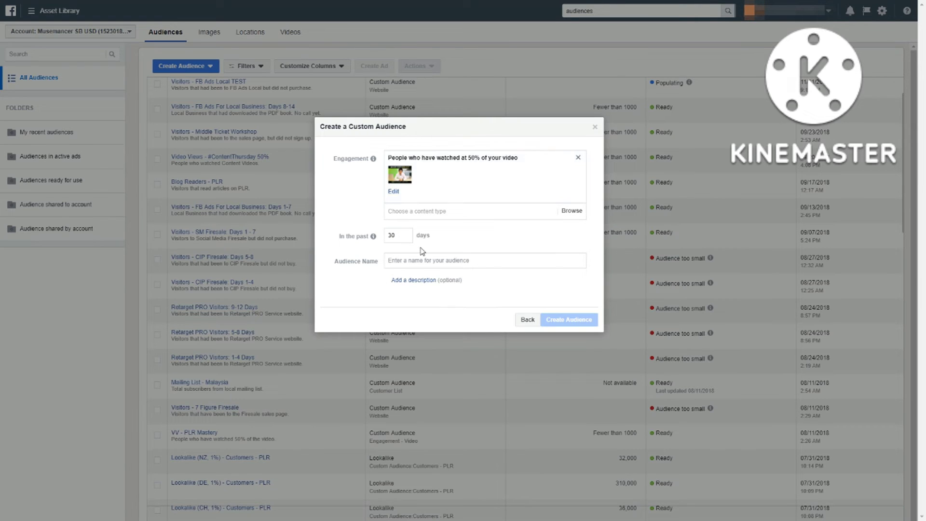
left_click(437, 259)
type("Video ")
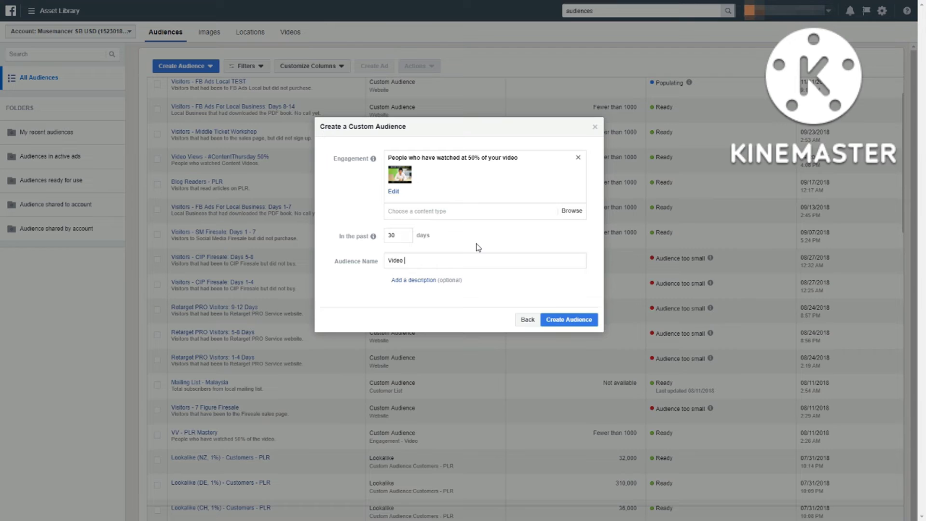
type("Views - Low Ticket Is BS")
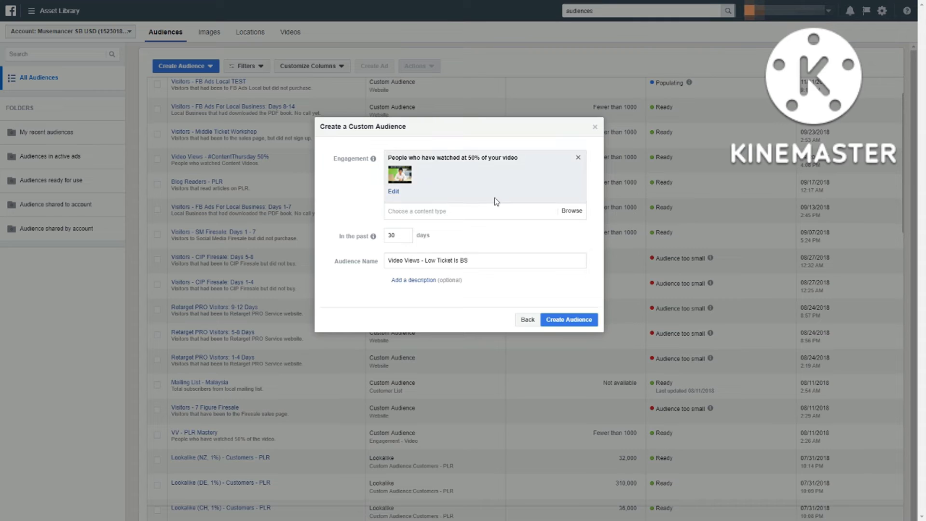
Add the description "People that watched 50% of this video", create the audience and finish without any follow-up action
left_click(419, 281)
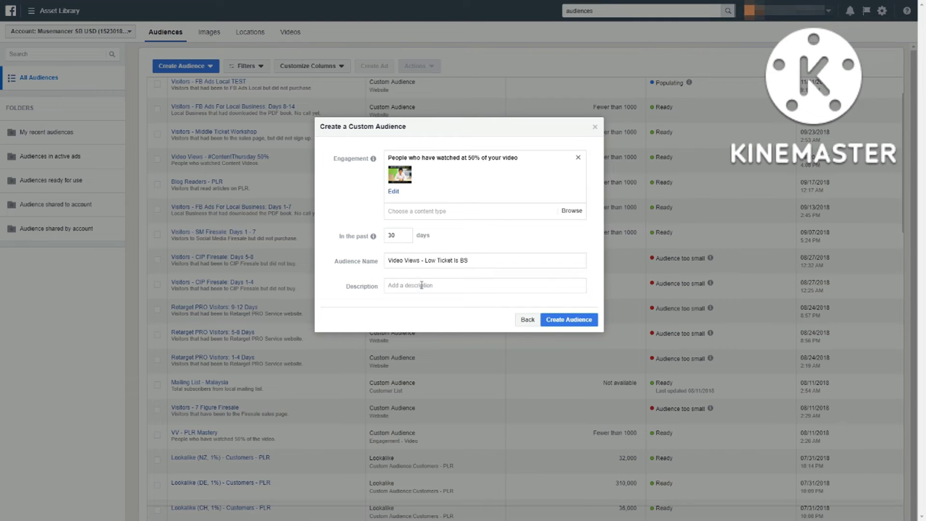
type("People that watched 50% of this video")
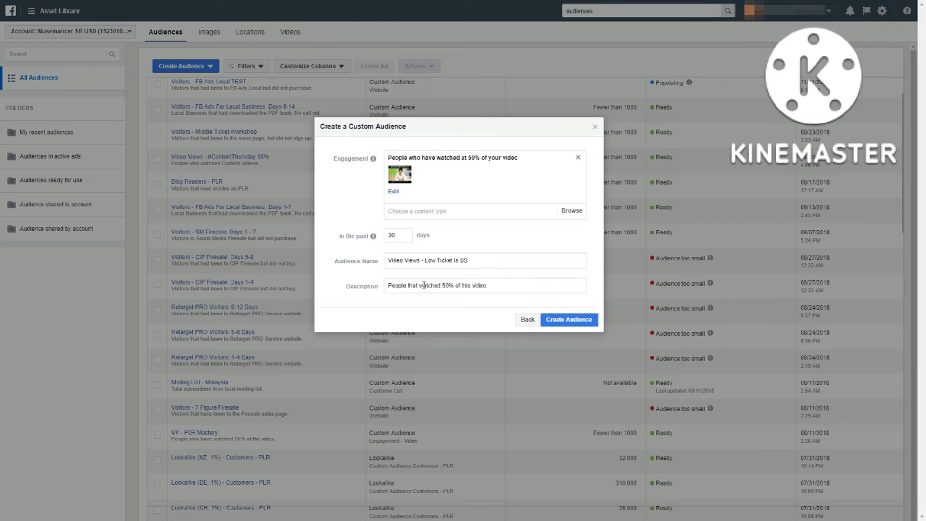
left_click(563, 320)
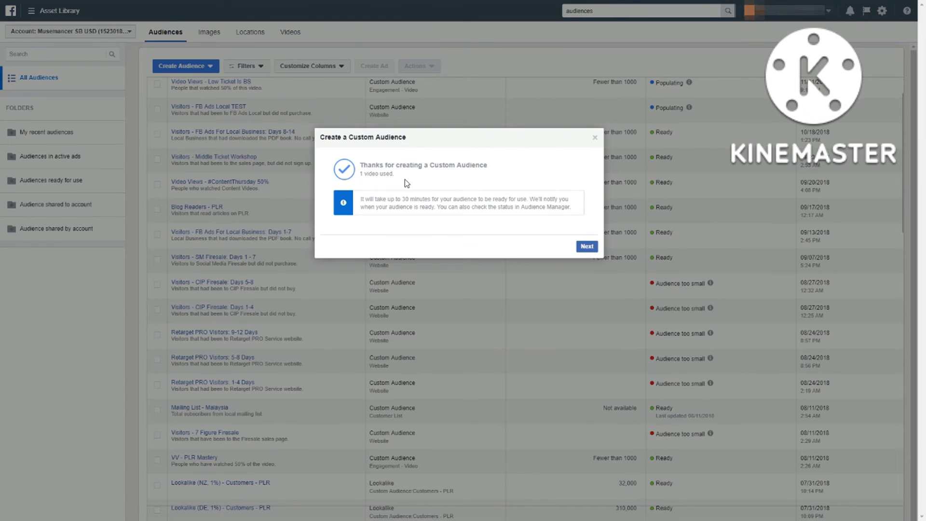
left_click(586, 247)
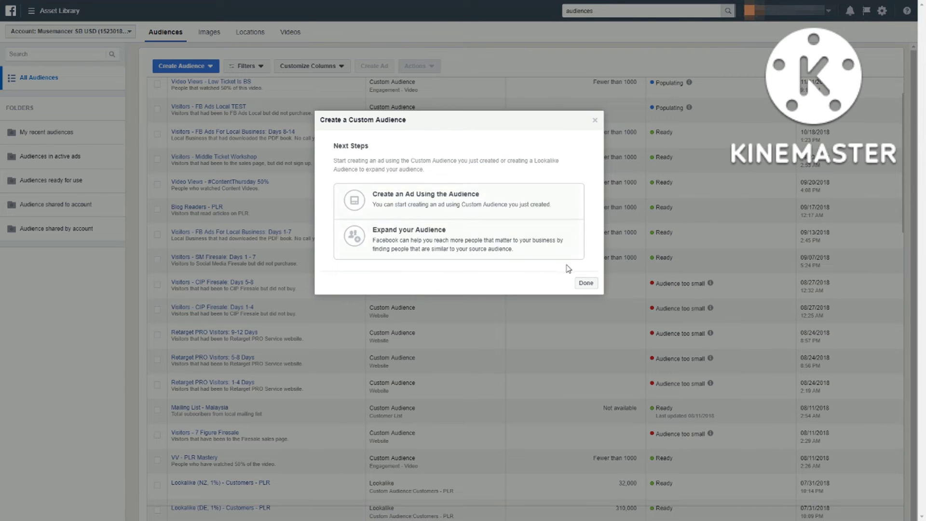
left_click(584, 285)
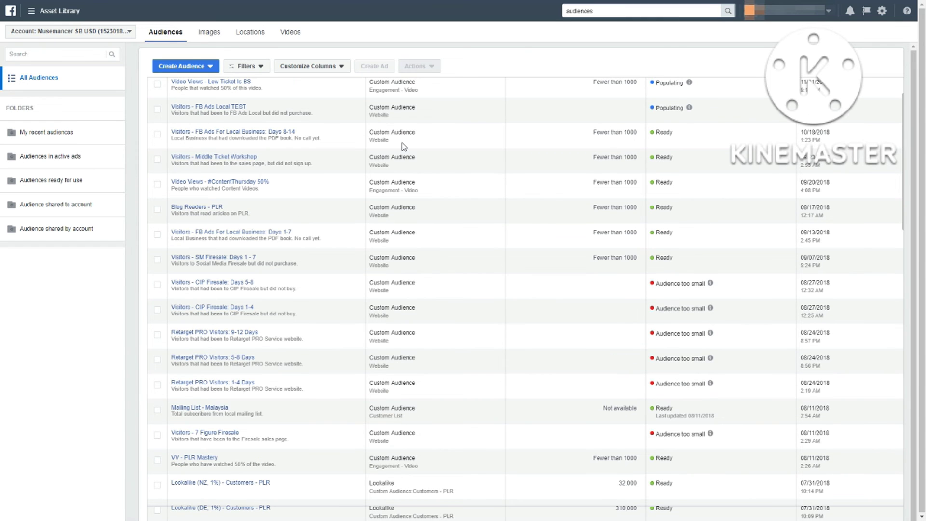
Start a new engagement Custom Audience based on people who have interacted with a Facebook Page
scroll(352, 130, "down", 2)
scroll(355, 134, "up", 2)
left_click(197, 68)
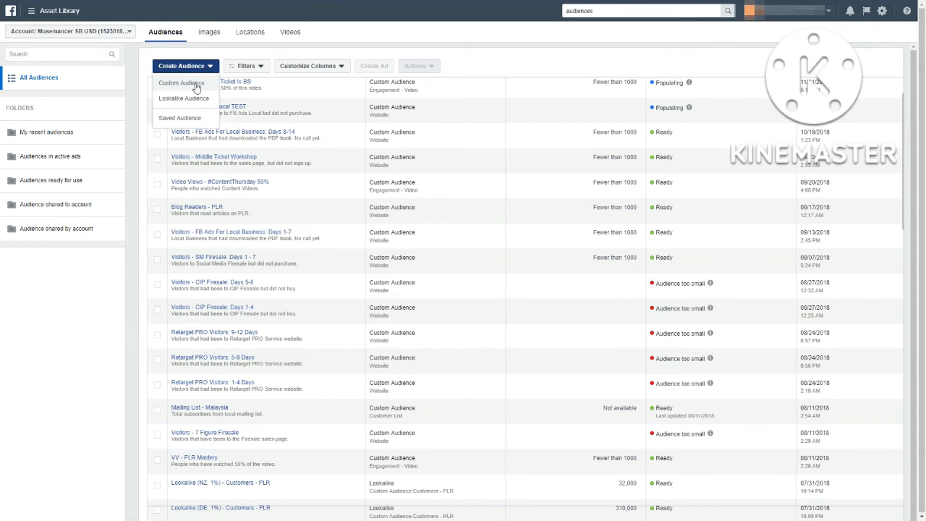
left_click(197, 86)
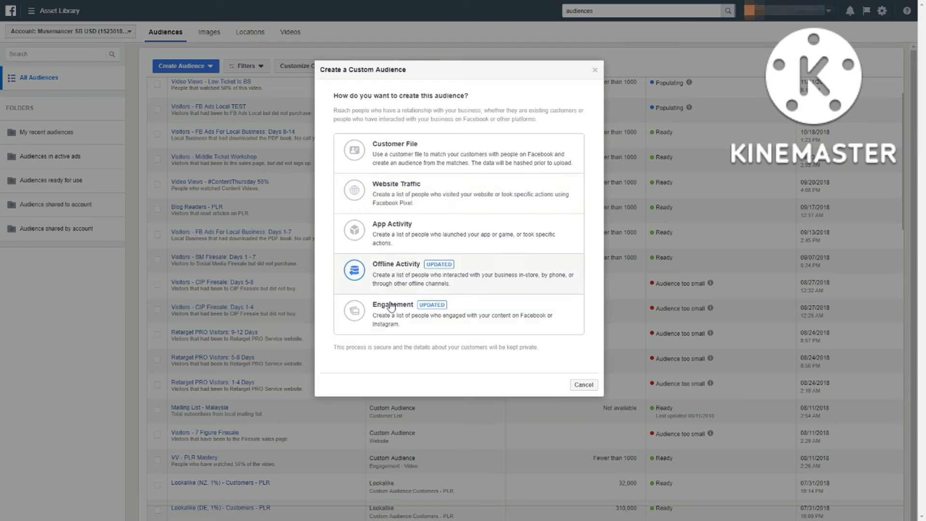
left_click(399, 308)
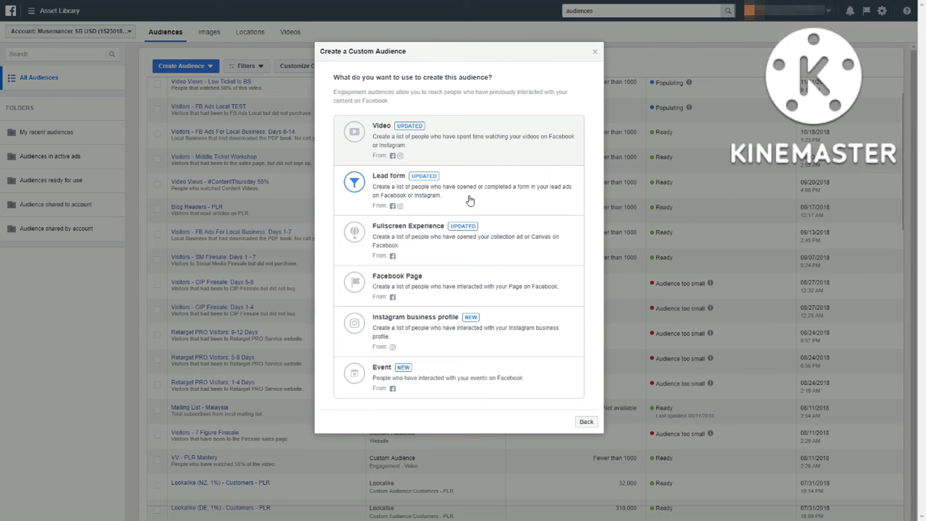
left_click(514, 290)
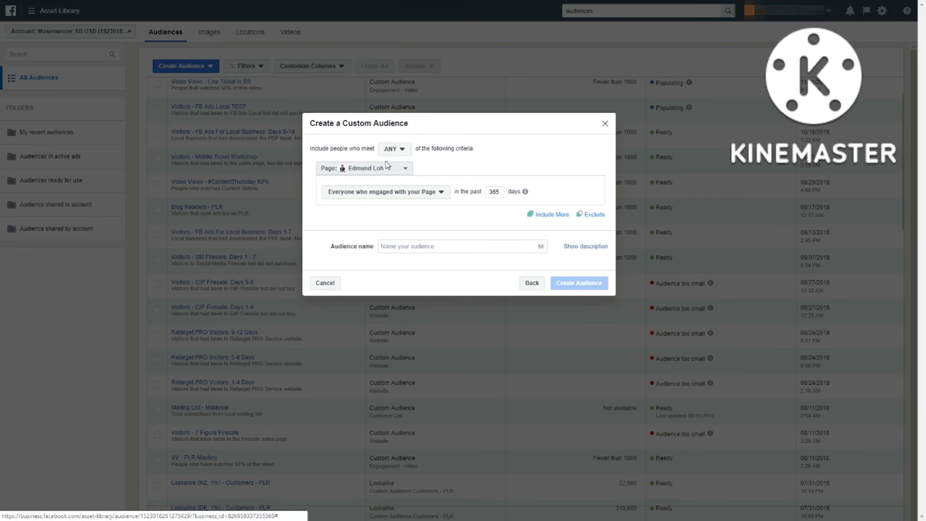
Review the Page engagement criteria and include people who engaged with any post or ad
left_click(397, 172)
left_click(405, 193)
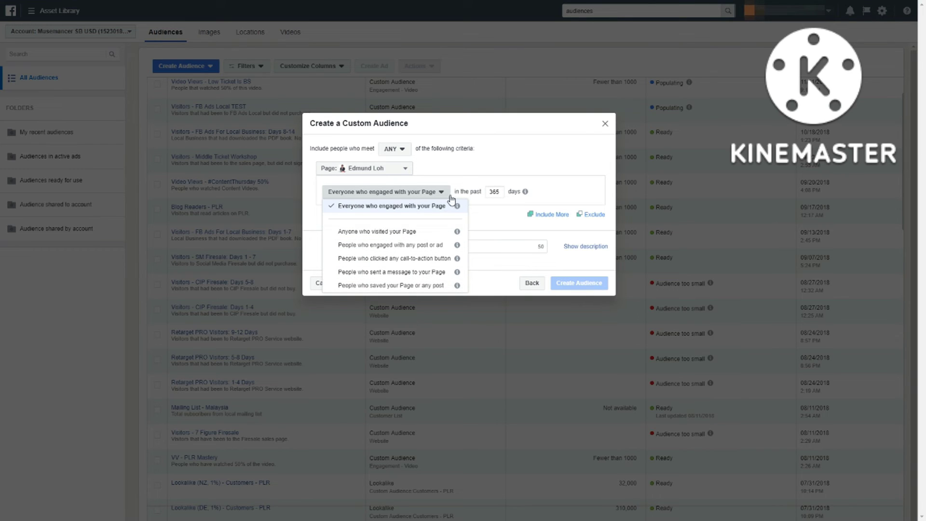
mouse_move(458, 208)
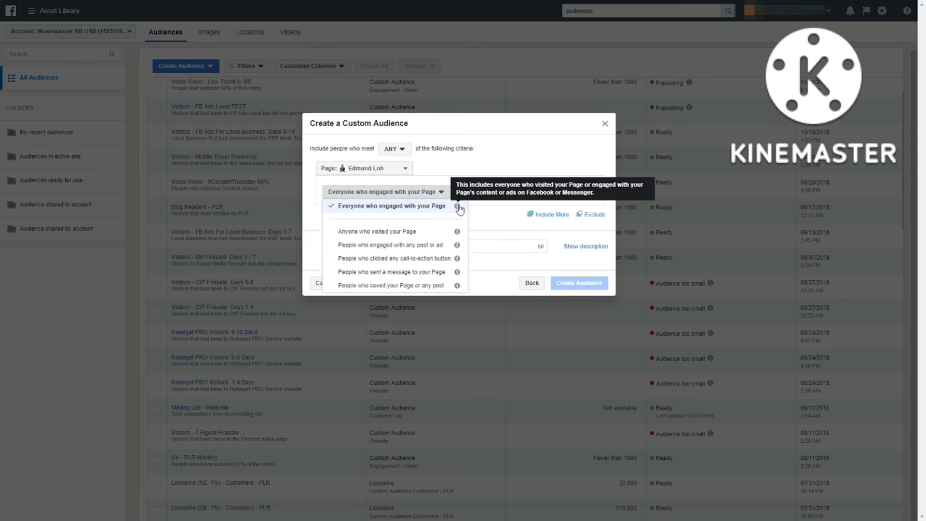
left_click(434, 246)
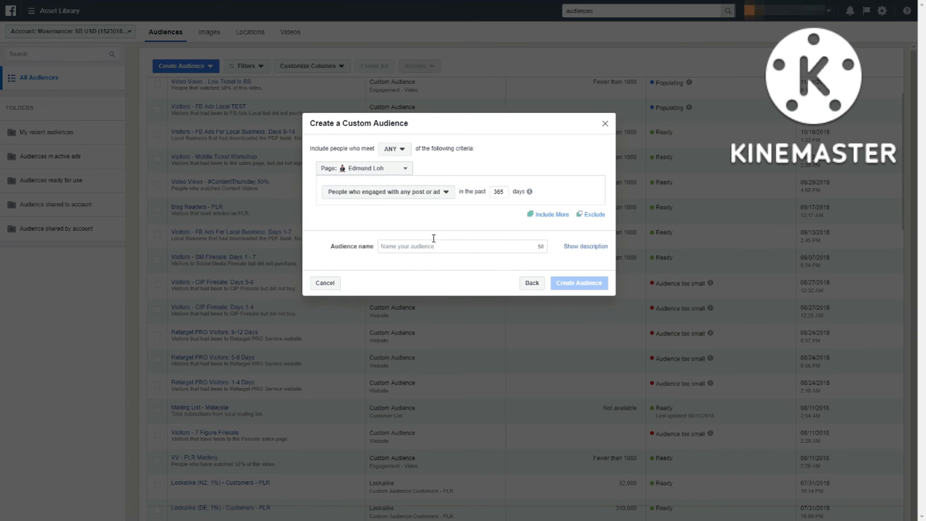
left_click(441, 193)
mouse_move(457, 246)
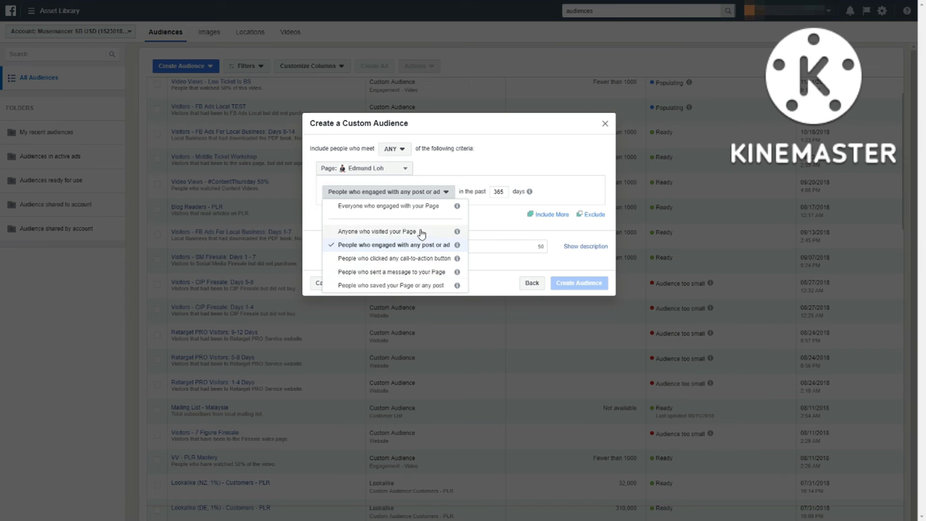
left_click(512, 156)
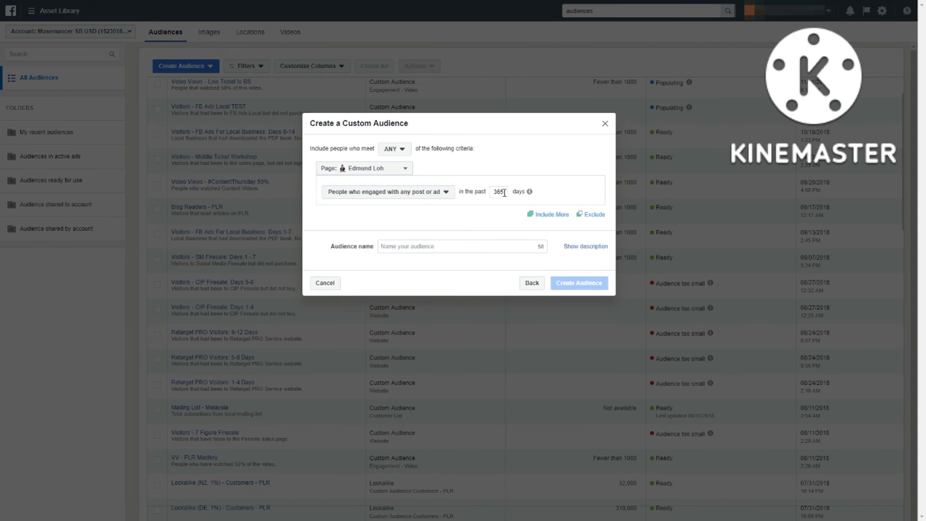
Set the period to the past 30 days and name the audience "FB Page", the page owner's full name, then "- Post Engagement"
mouse_move(496, 190)
left_mouse_down()
mouse_move(469, 192)
mouse_move(500, 192)
mouse_move(492, 193)
left_mouse_up()
type("30")
key("Delete")
left_click(453, 245)
type("FB Page Edmund L")
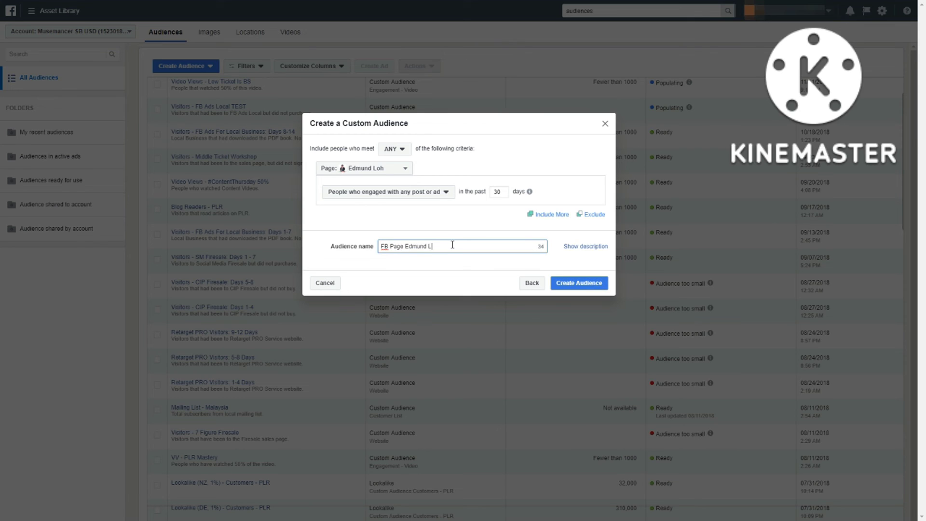
type("oh - Post Engagement")
left_click(474, 238)
Add the description "People that engaged with my FB Posts." and create the audience
left_click(597, 252)
left_click(469, 270)
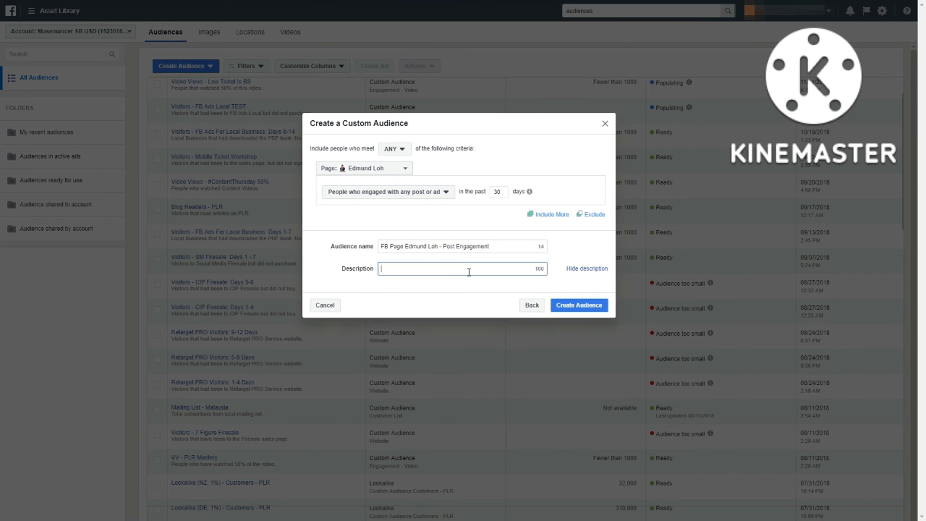
type("P")
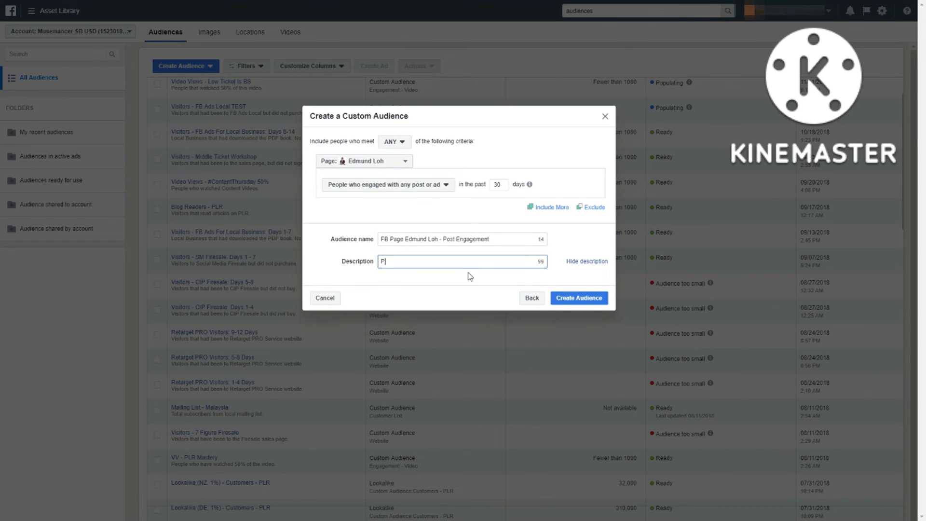
type("eople that engaged with my FB Posts.")
left_click(572, 299)
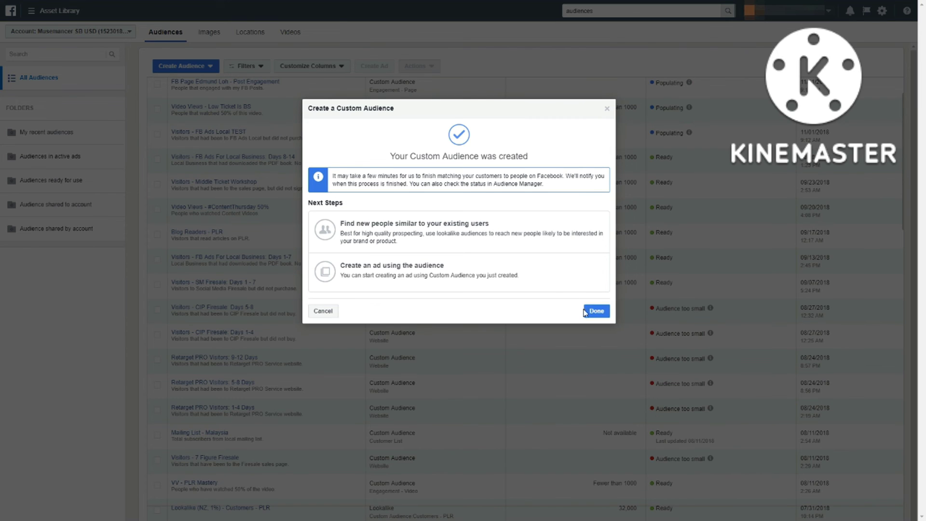
Close the finished audience and start a new engagement Custom Audience based on people who have interacted with the Instagram business profile
left_click(597, 311)
left_click(190, 70)
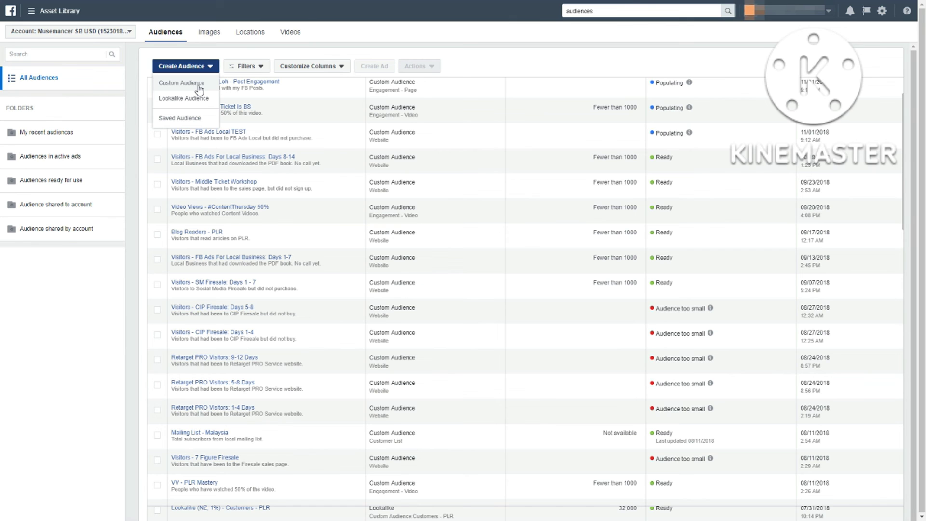
left_click(199, 85)
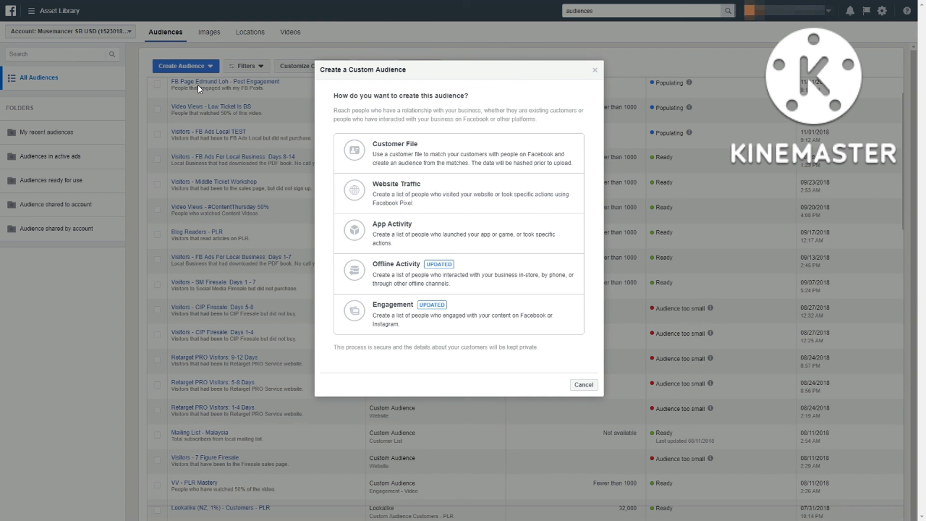
left_click(483, 307)
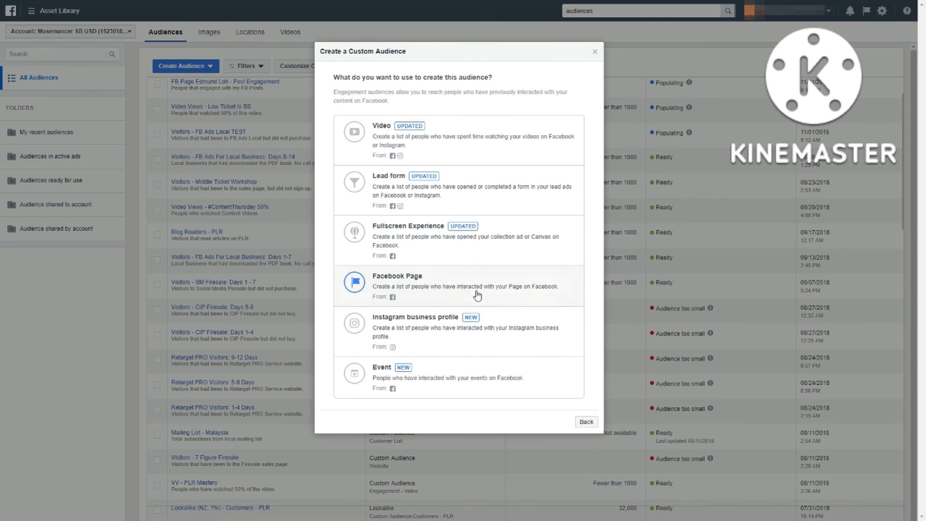
left_click(474, 334)
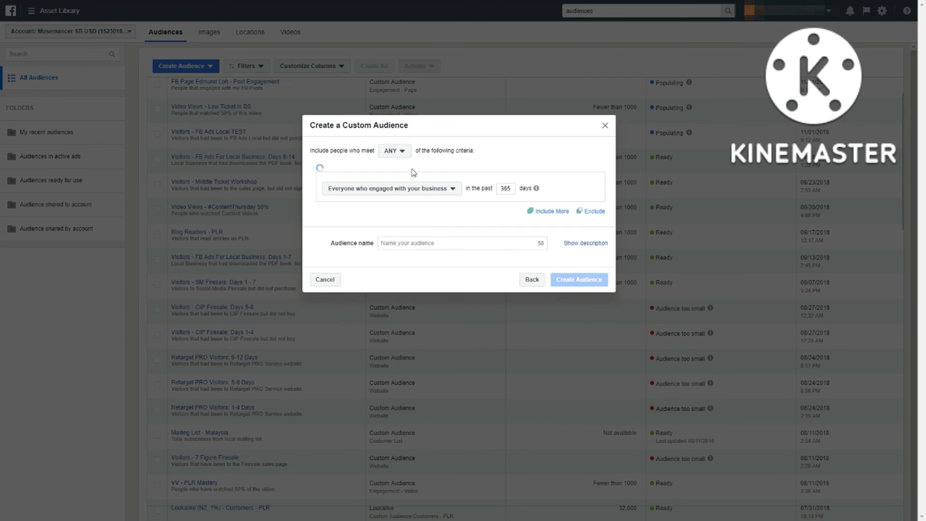
Review the selectable Instagram profiles and engagement criteria, including the explanation of "Everyone who engaged with your business"
left_click(407, 192)
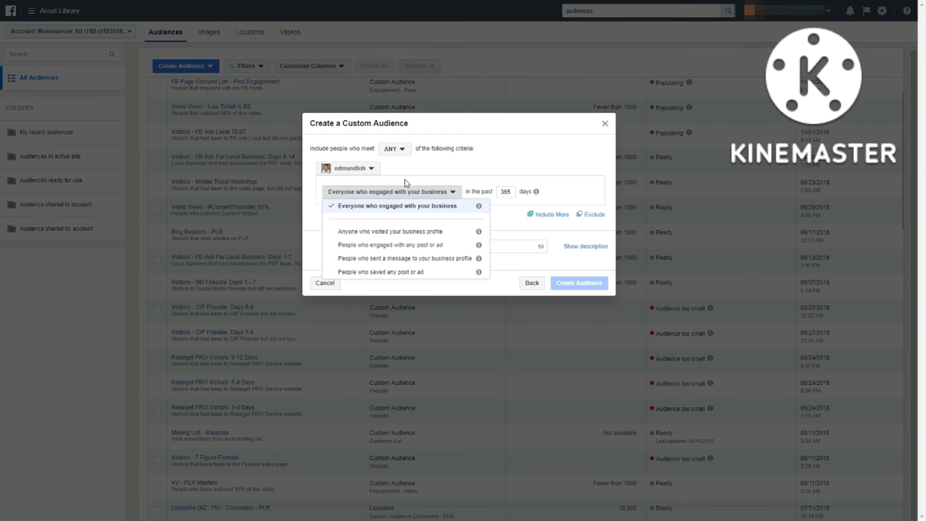
left_click(404, 179)
left_click(360, 174)
left_click(360, 173)
left_click(389, 192)
mouse_move(482, 208)
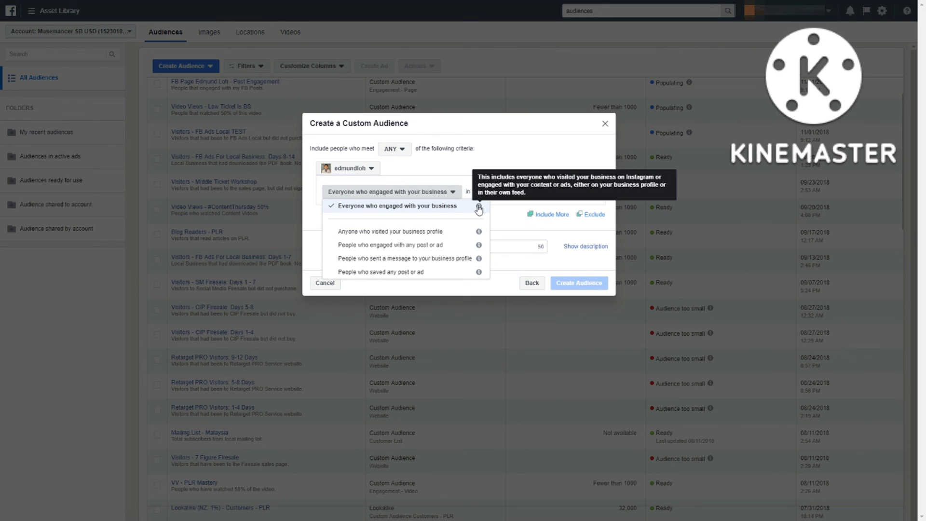
left_click(510, 215)
Set the period to the past 30 days and name the audience "IG" followed by the profile owner's @ handle
double_click(506, 192)
type("3")
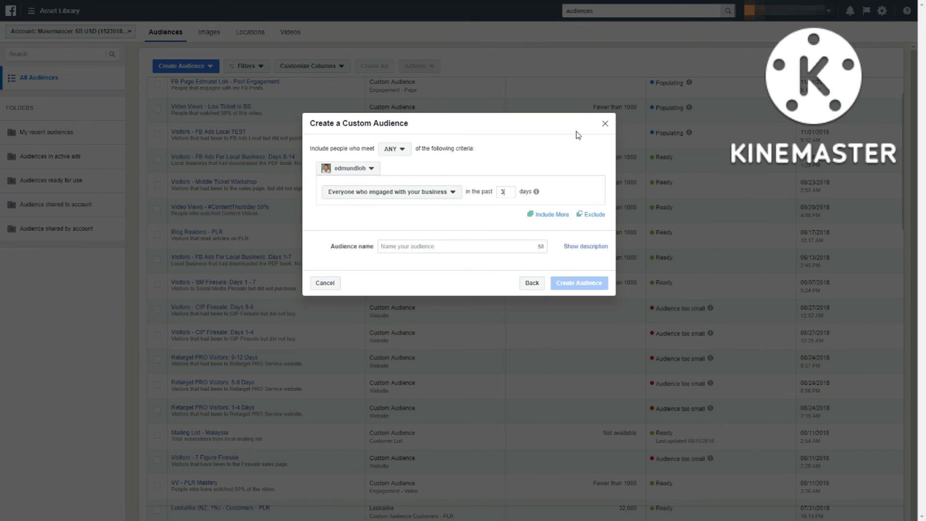
key("Tab")
key("Tab")
key("Tab")
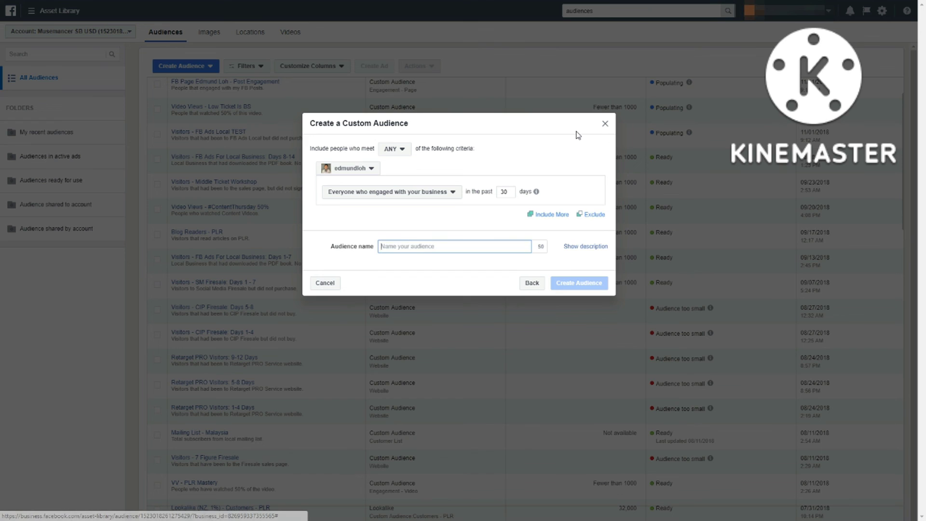
type("IG Edmu")
key("BackSpace")
key("BackSpace")
key("BackSpace")
key("BackSpace")
type("@edmundloh")
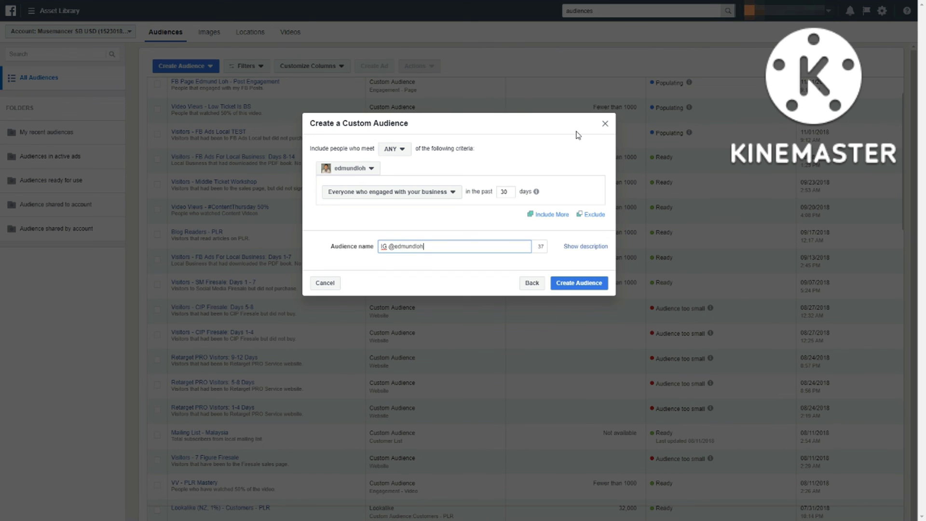
left_click(577, 132)
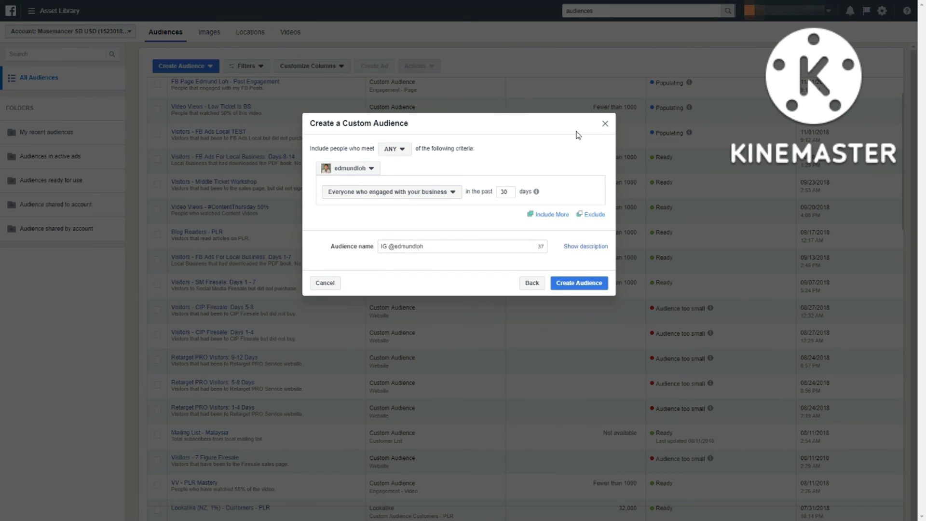
Add the description "People that engaged with my IG Profile.", create the audience and close its confirmation
left_click(585, 246)
left_click(477, 268)
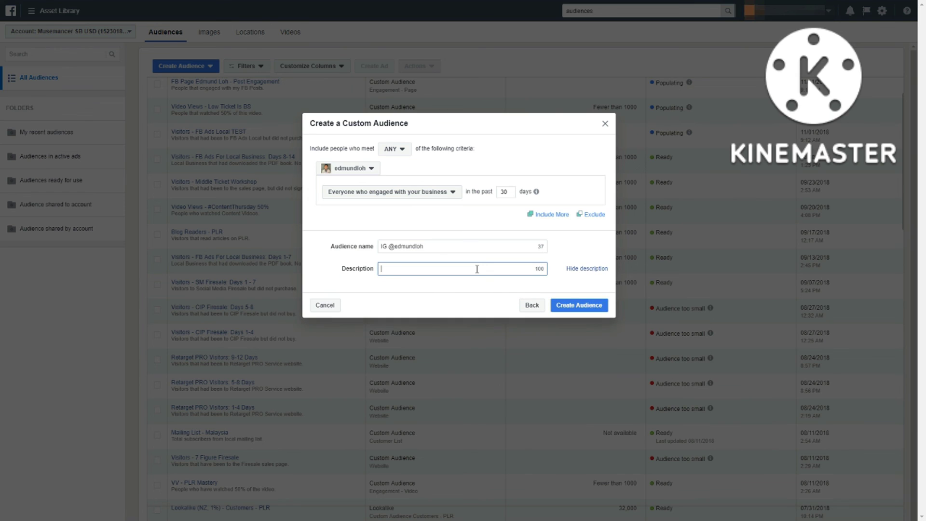
type("Peopl")
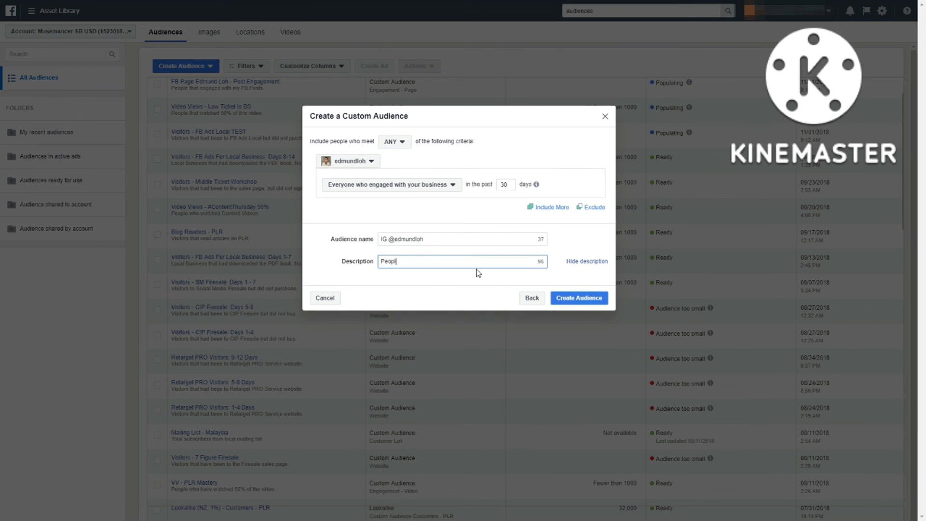
type("e that engaged with my IG Profile.")
left_click(570, 299)
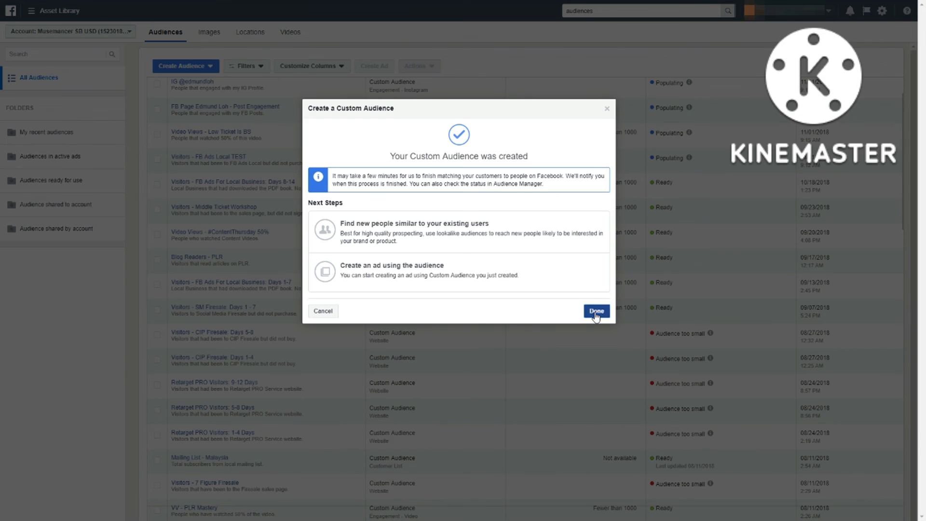
left_click(596, 312)
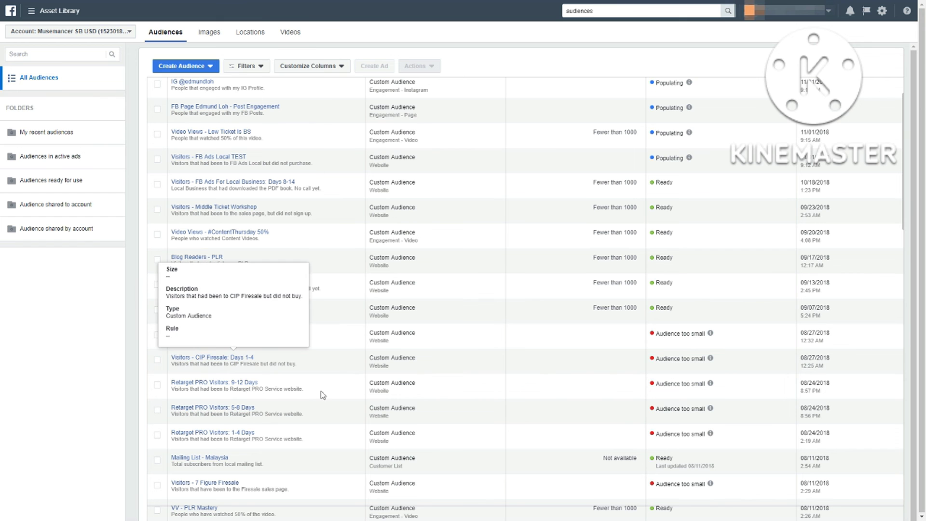